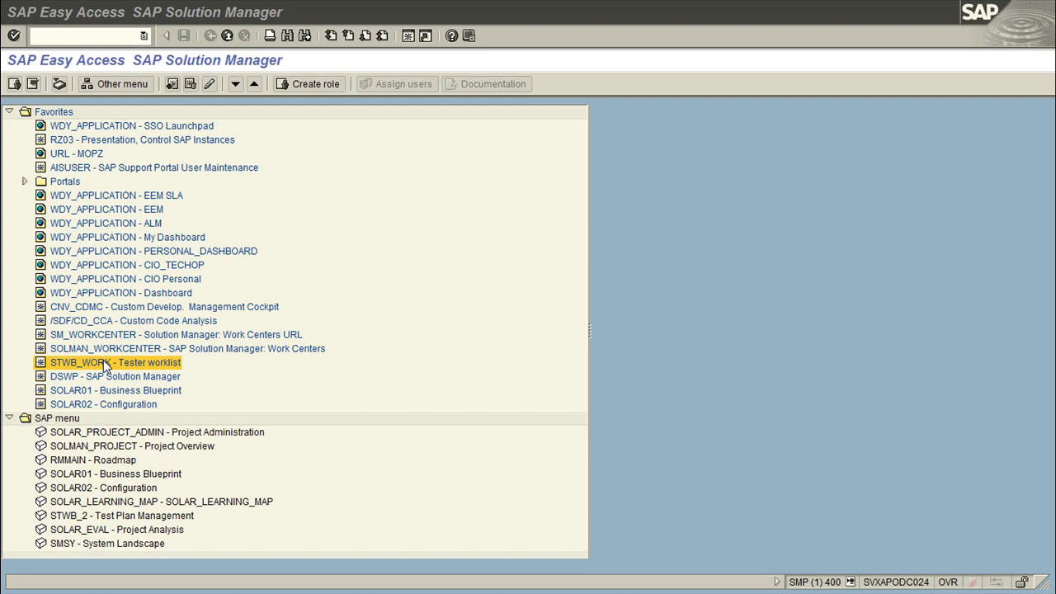
Open the STWB_WORK Tester Worklist from the SAP Easy Access favorites
double_click(139, 367)
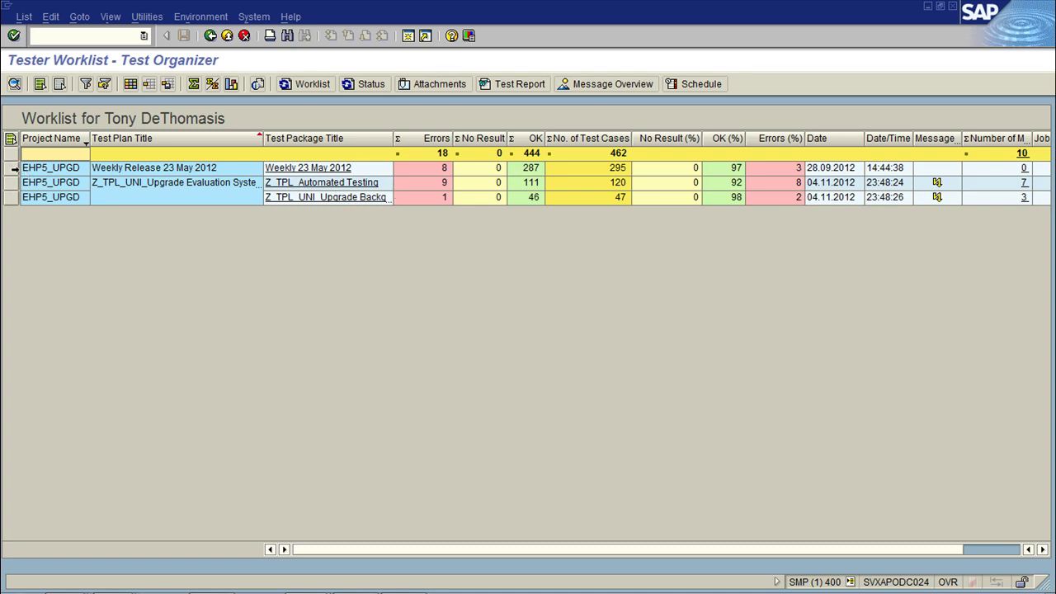
Drill into the Weekly 23 May 2012 package down to Create Business Partner, then return with /n
click(298, 171)
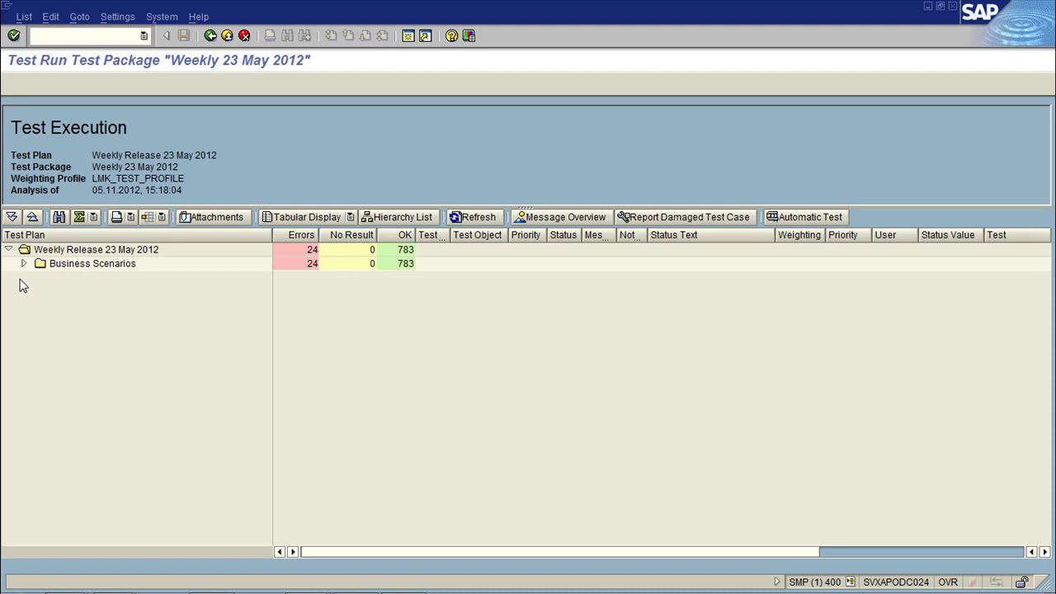
click(23, 264)
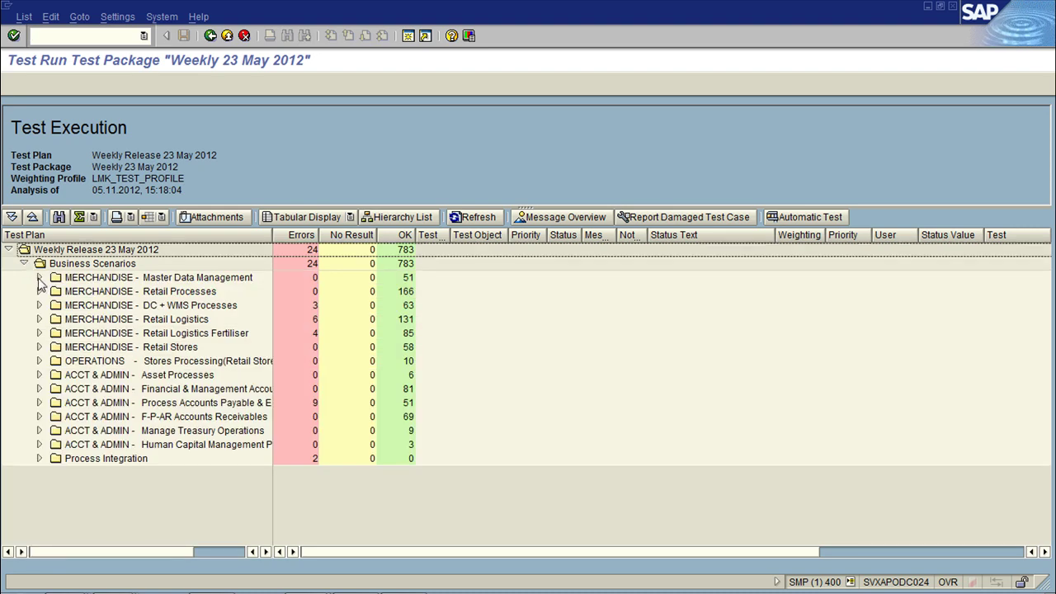
click(38, 278)
click(55, 291)
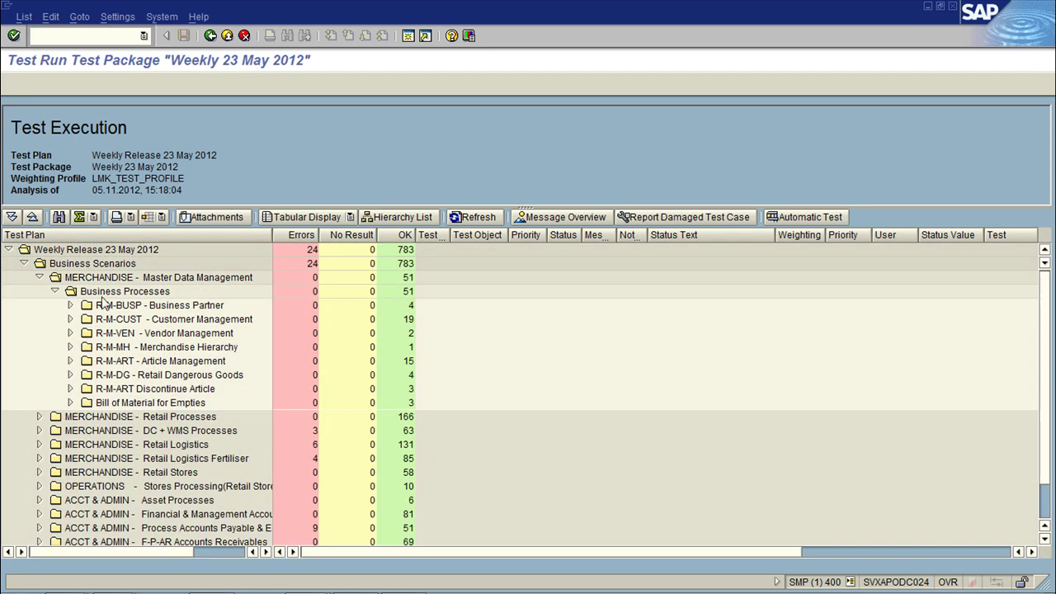
click(70, 305)
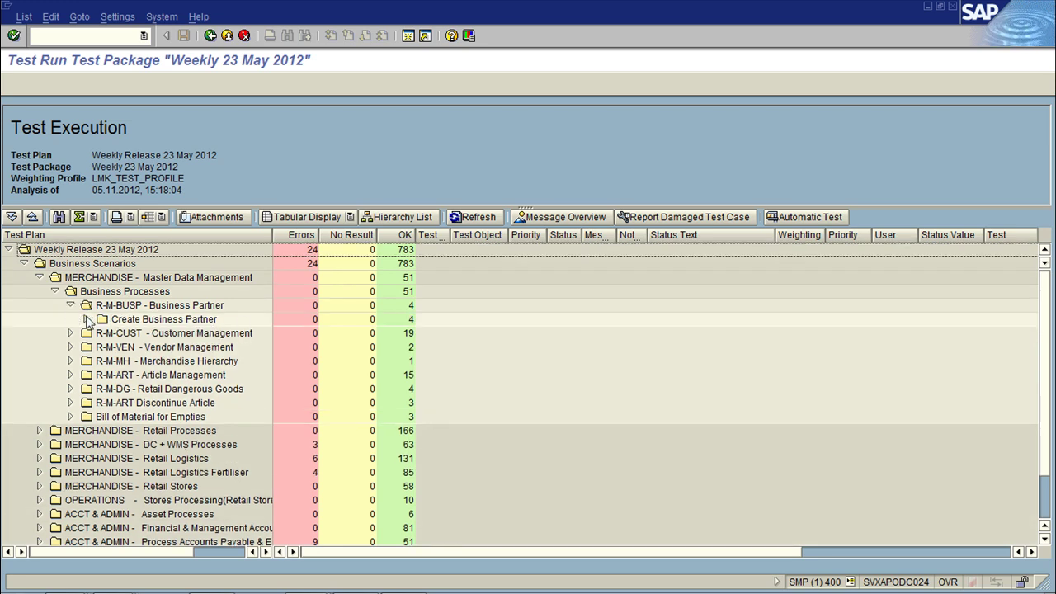
click(86, 319)
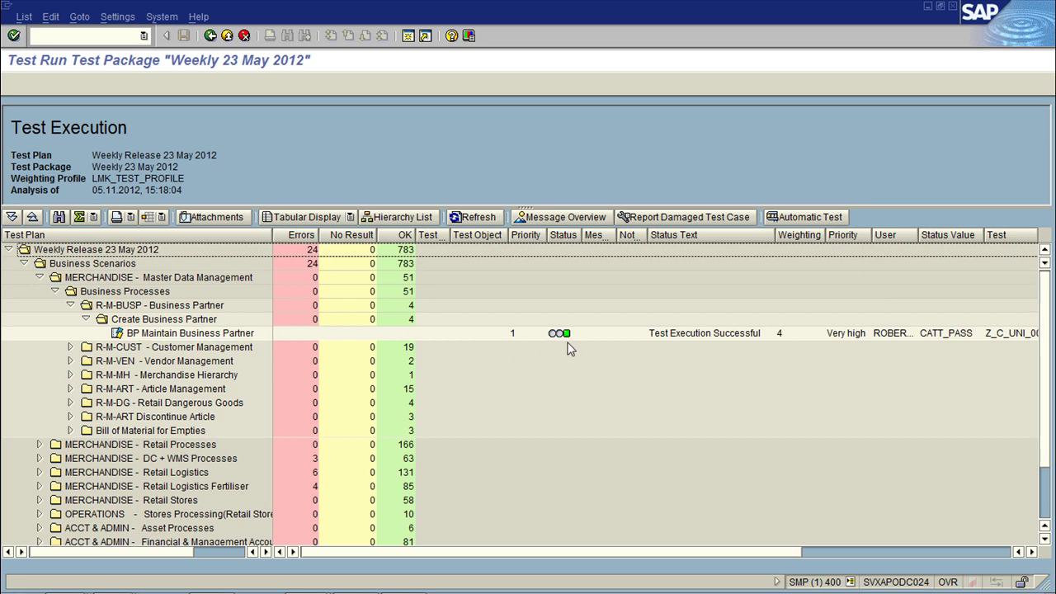
click(55, 36)
key(Return)
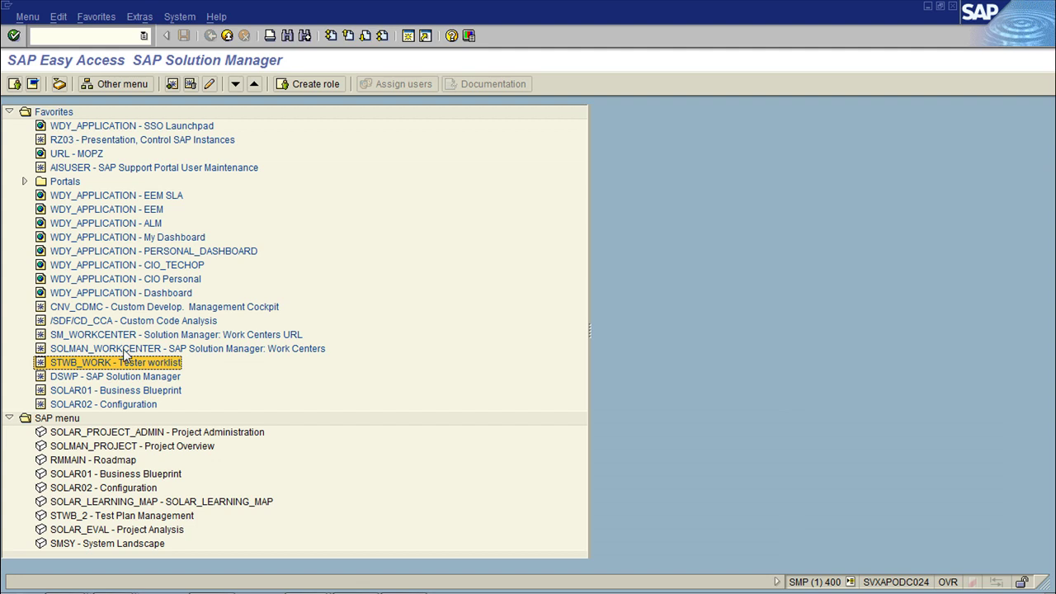
Open SOLMAN_WORKCENTER, switch to Test Management and show its Reports list
double_click(125, 349)
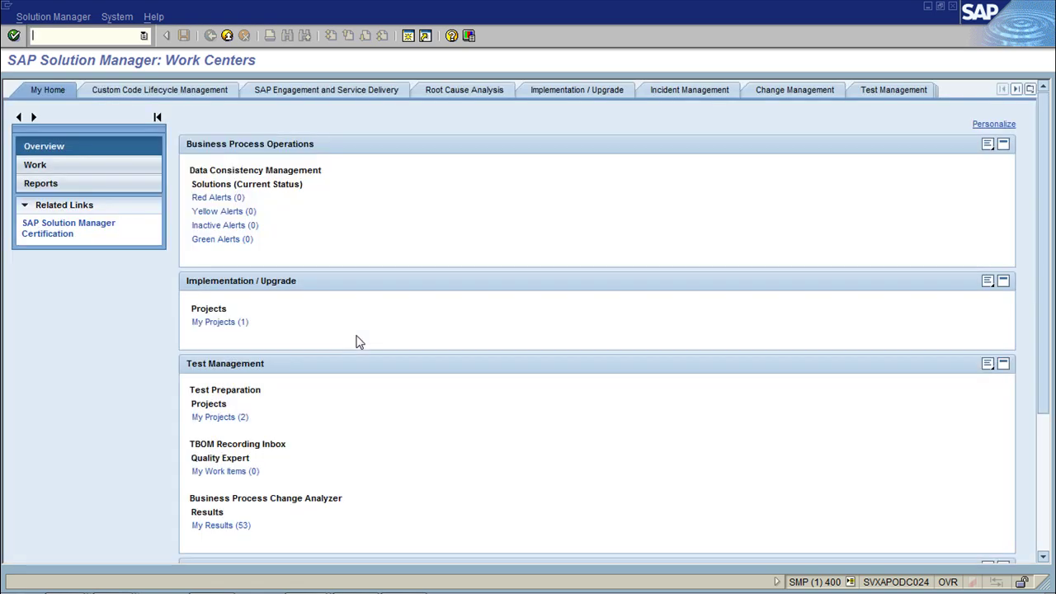
click(1030, 91)
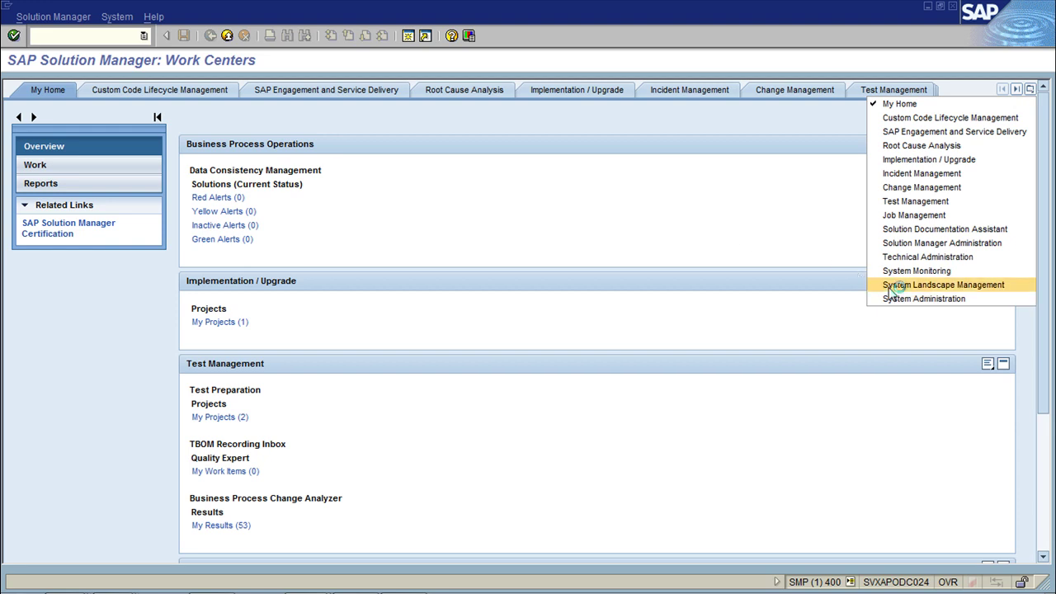
click(900, 205)
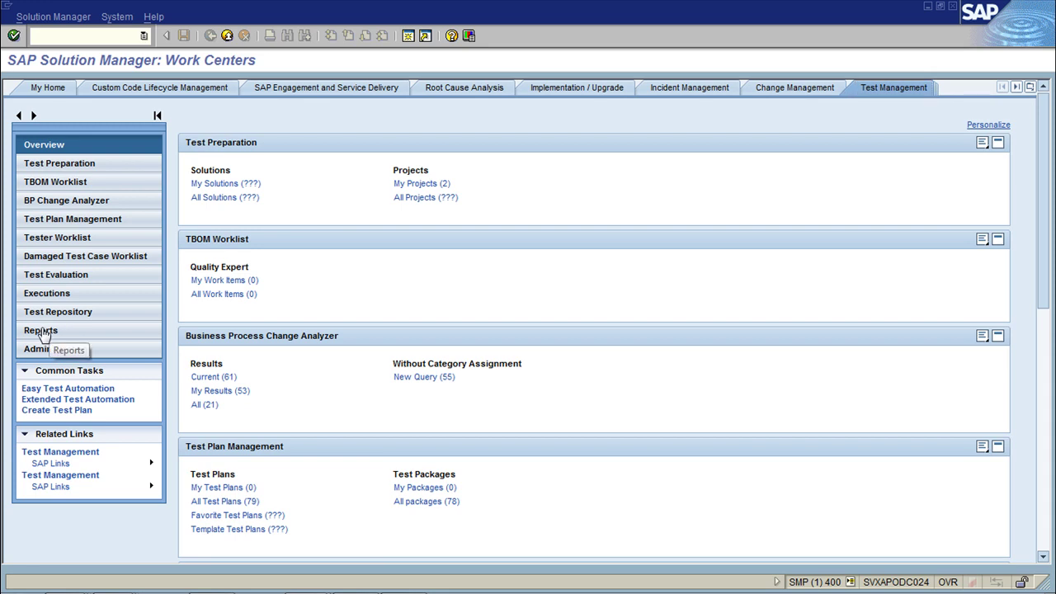
click(42, 331)
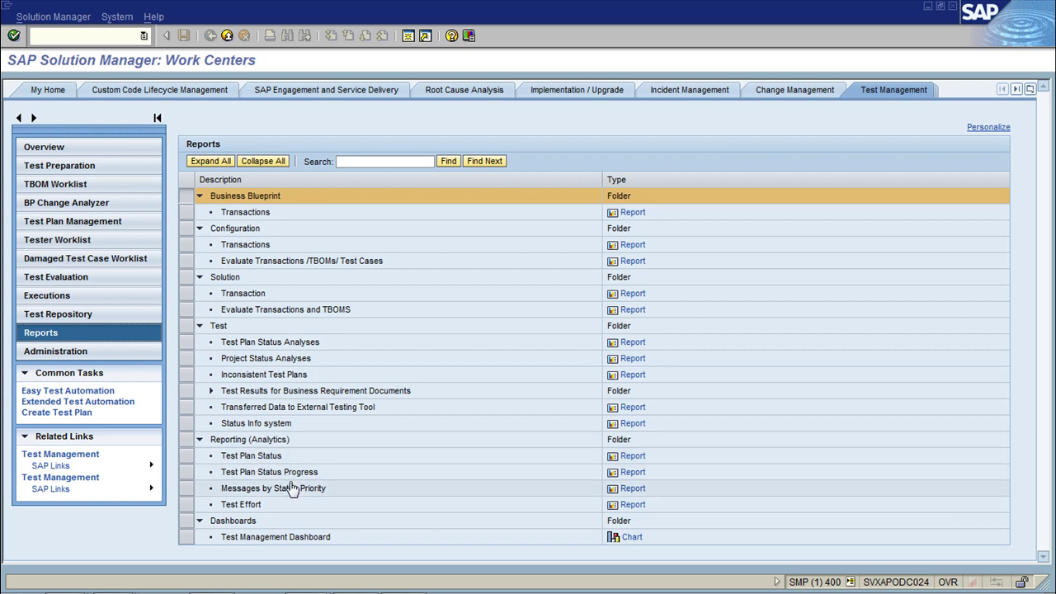
click(633, 505)
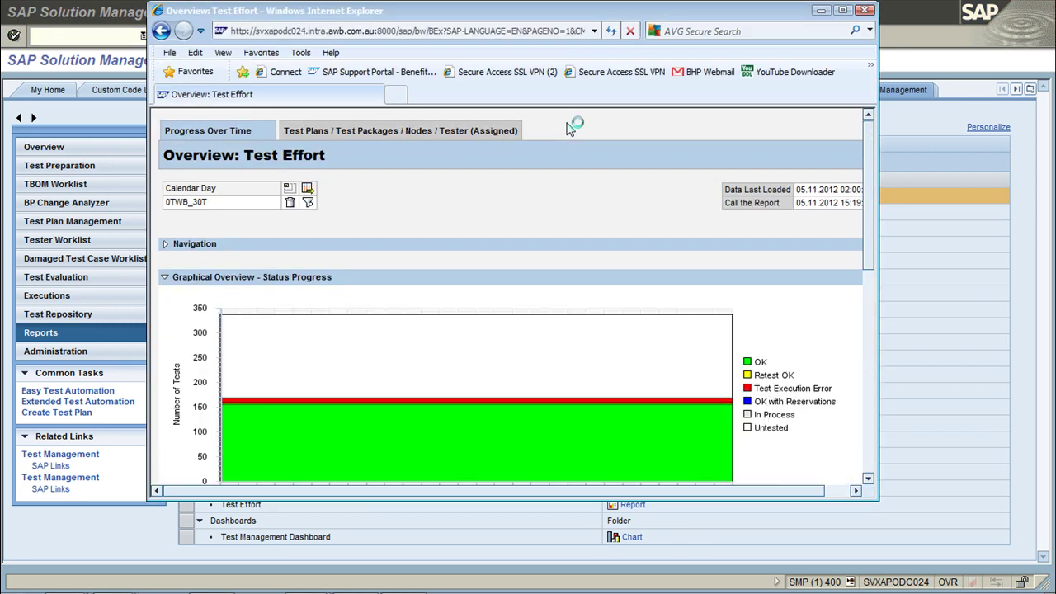
click(842, 10)
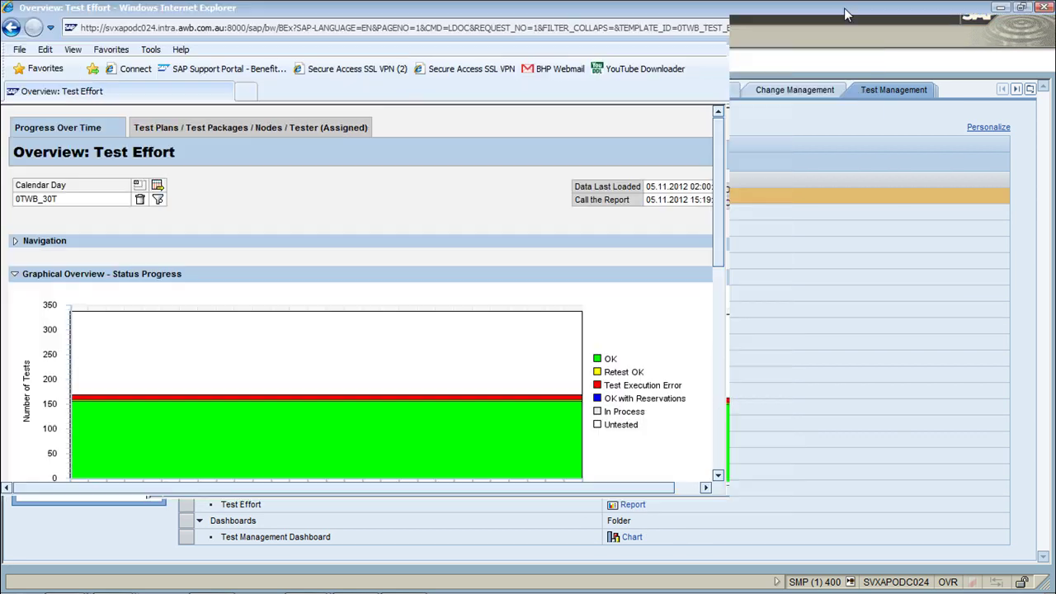
click(14, 242)
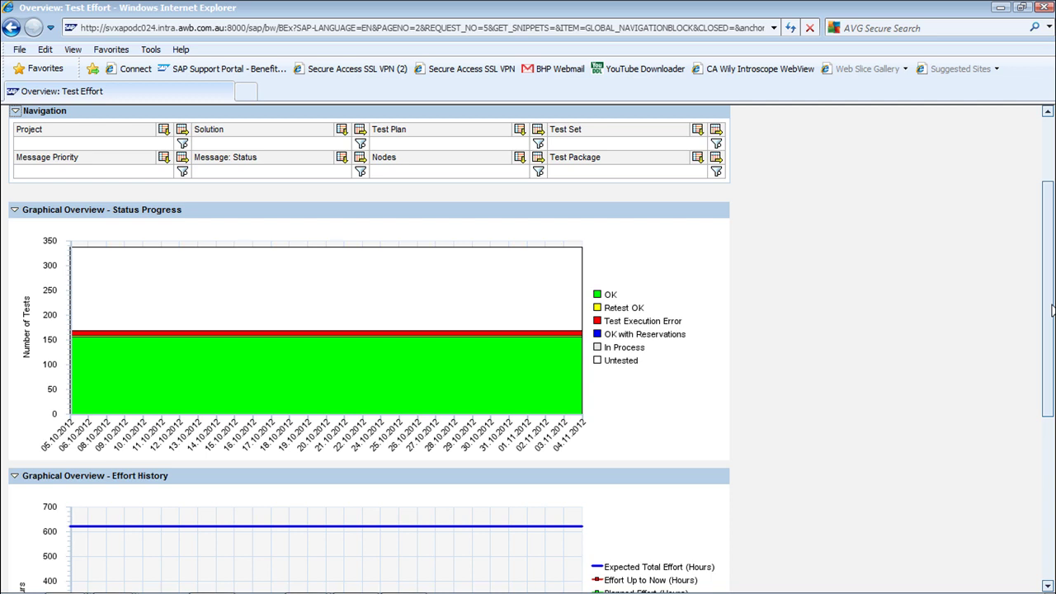
scroll(1051, 310, down, 3)
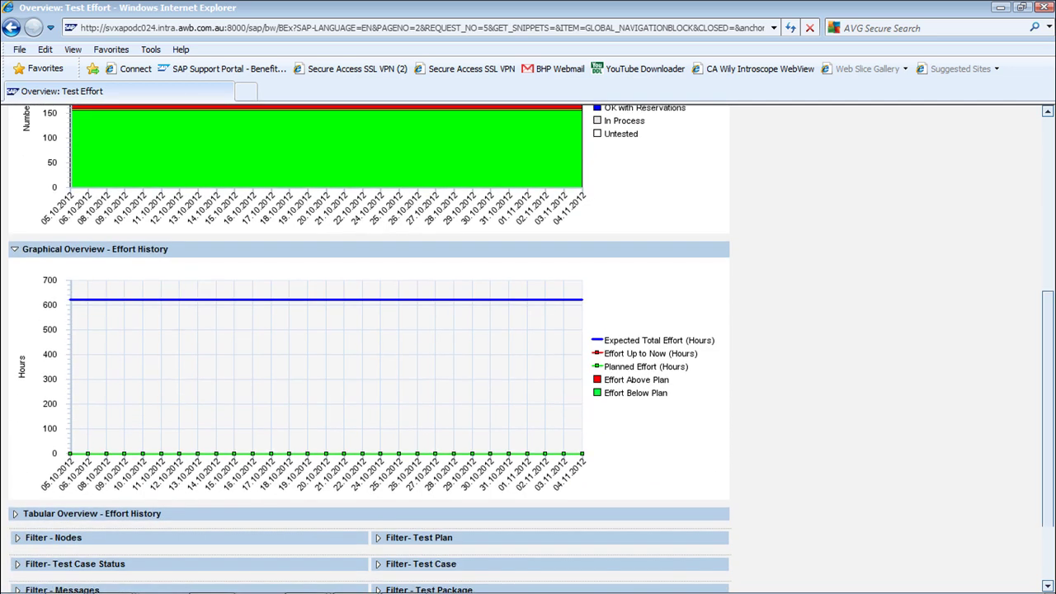
scroll(1049, 330, down, 1)
scroll(1049, 330, up, 3)
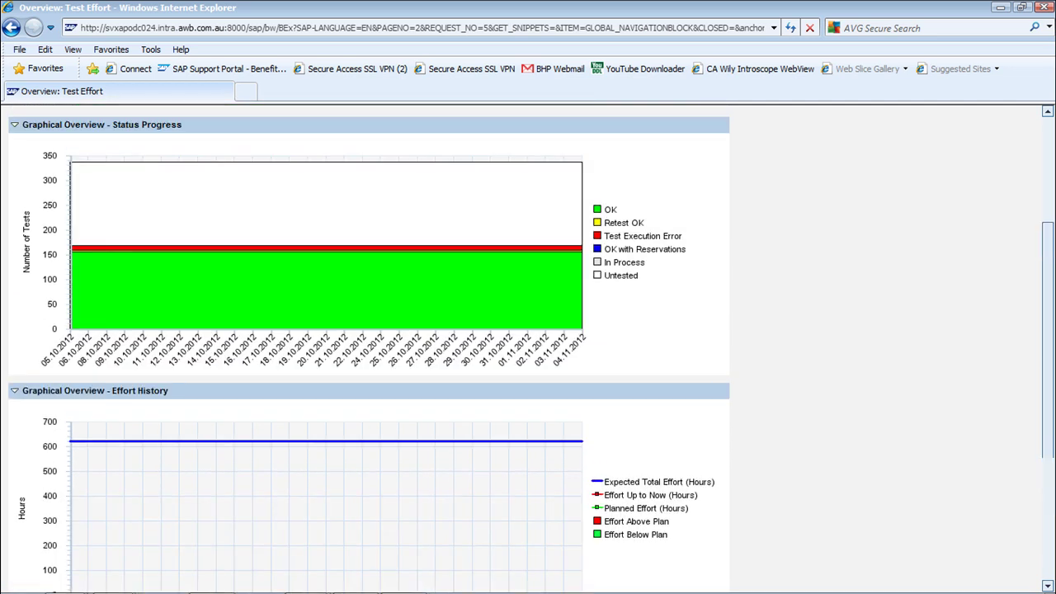
click(1048, 8)
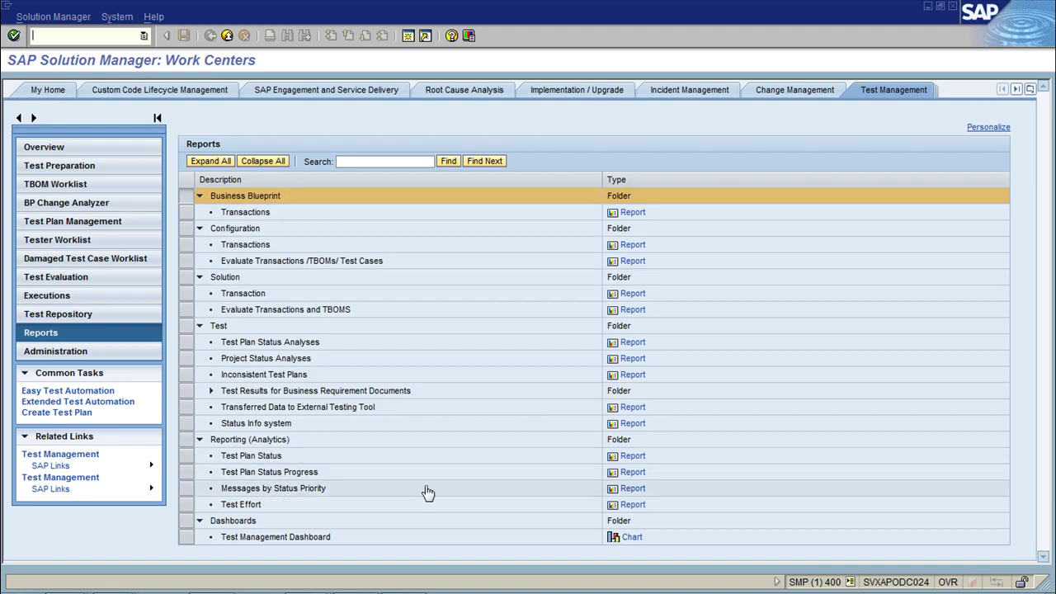
click(631, 474)
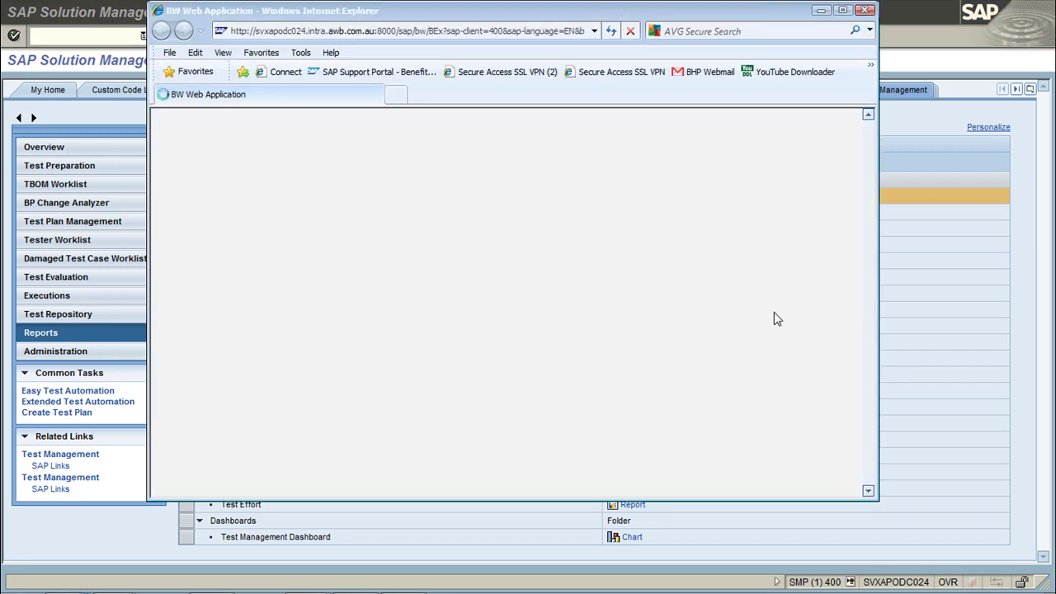
click(842, 10)
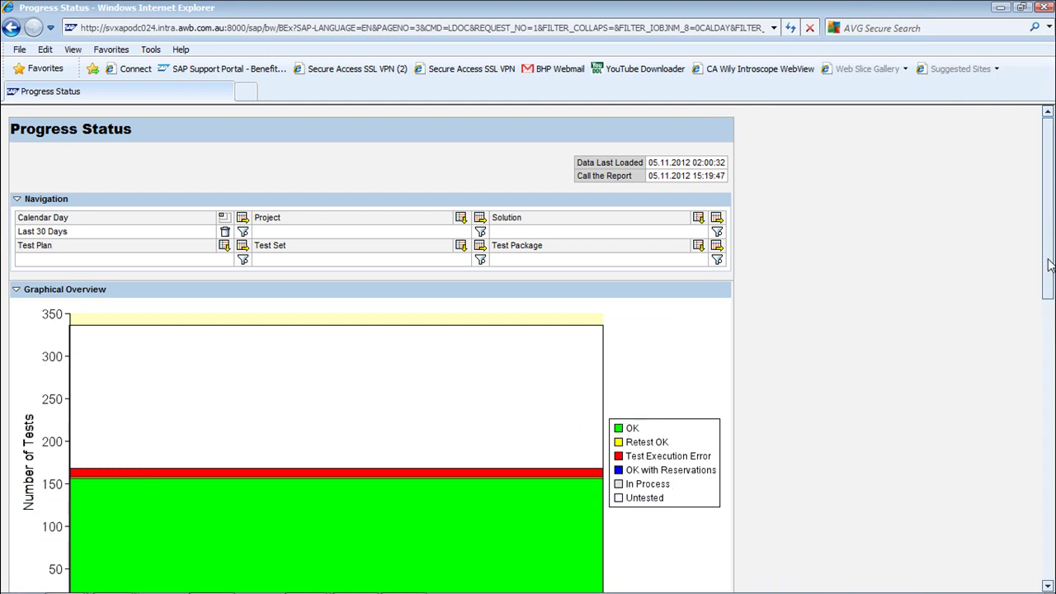
mouse_move(1050, 264)
mouse_down()
mouse_move(1050, 494)
mouse_move(1049, 264)
mouse_up()
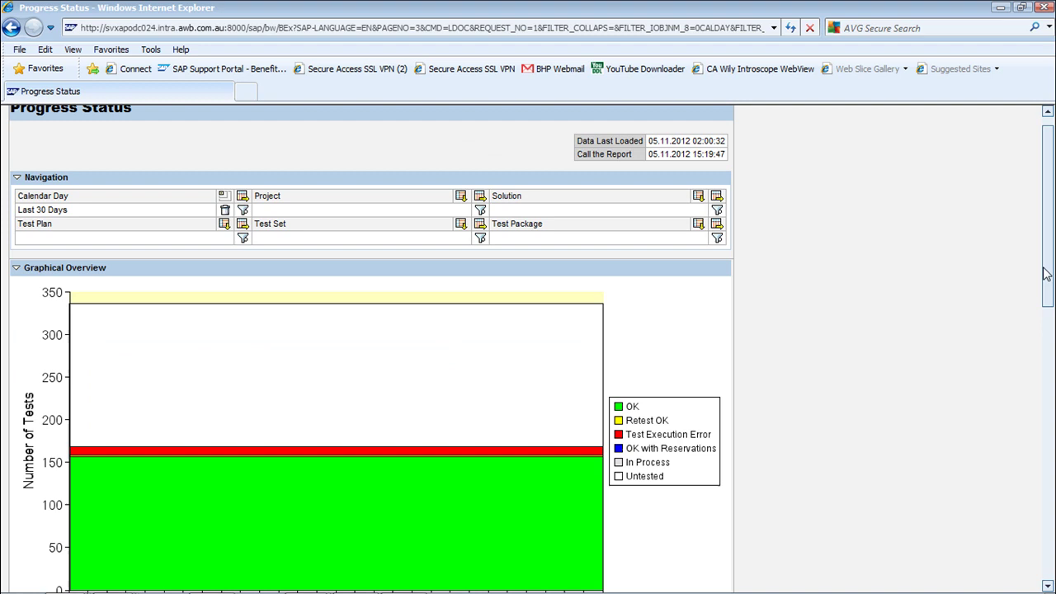
click(1046, 8)
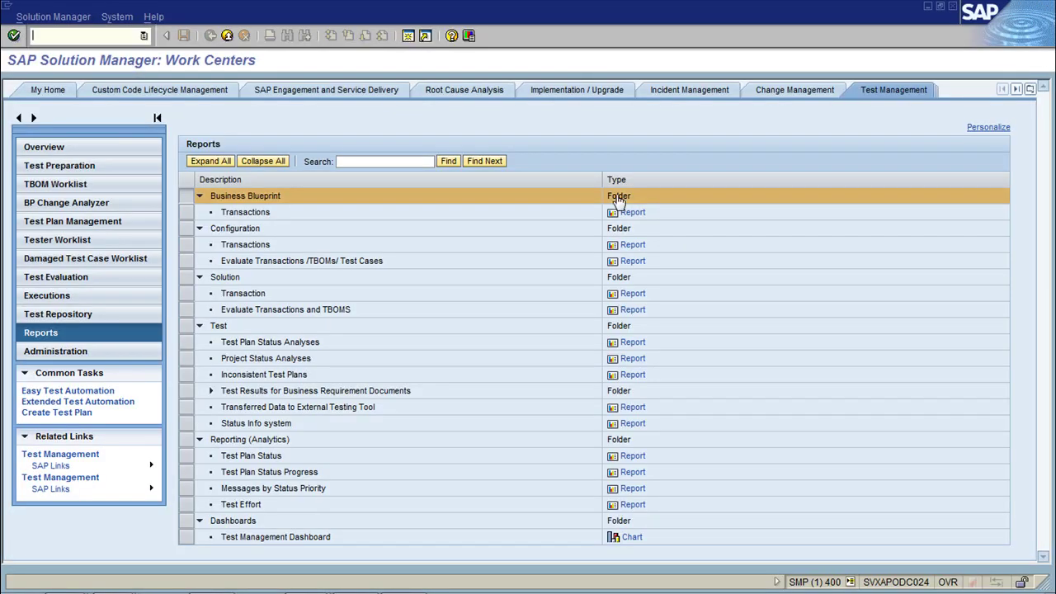
Add a Progress of Testplans app to the Test Management Dashboard, preview it and apply
click(633, 538)
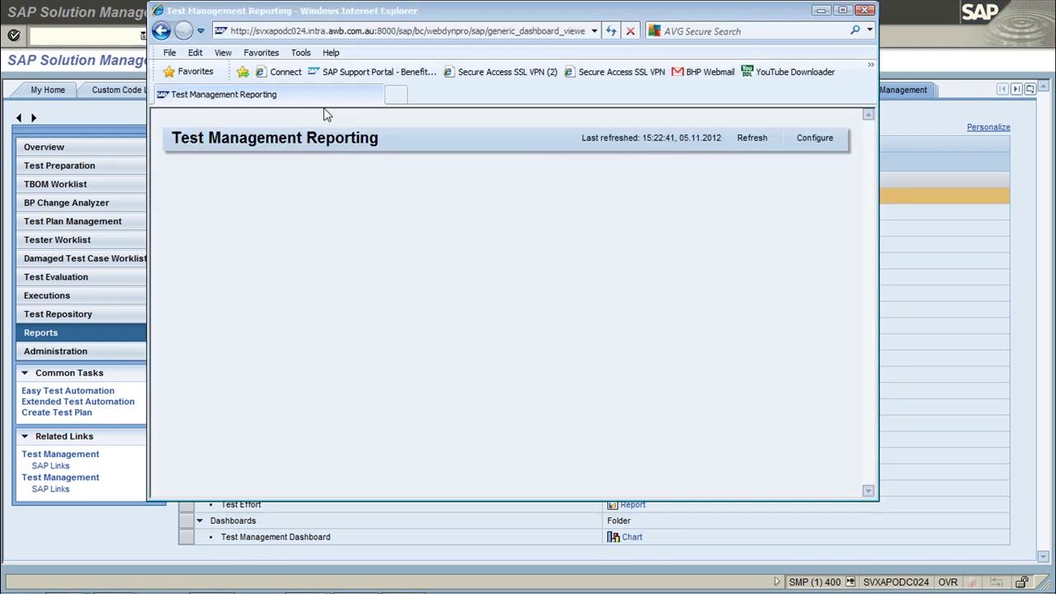
click(814, 138)
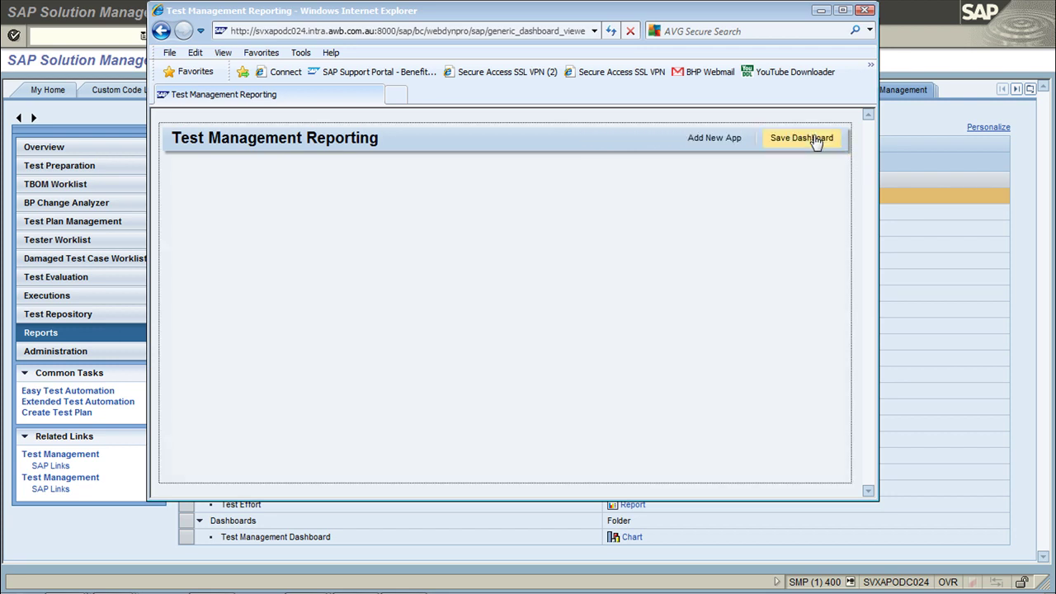
click(705, 137)
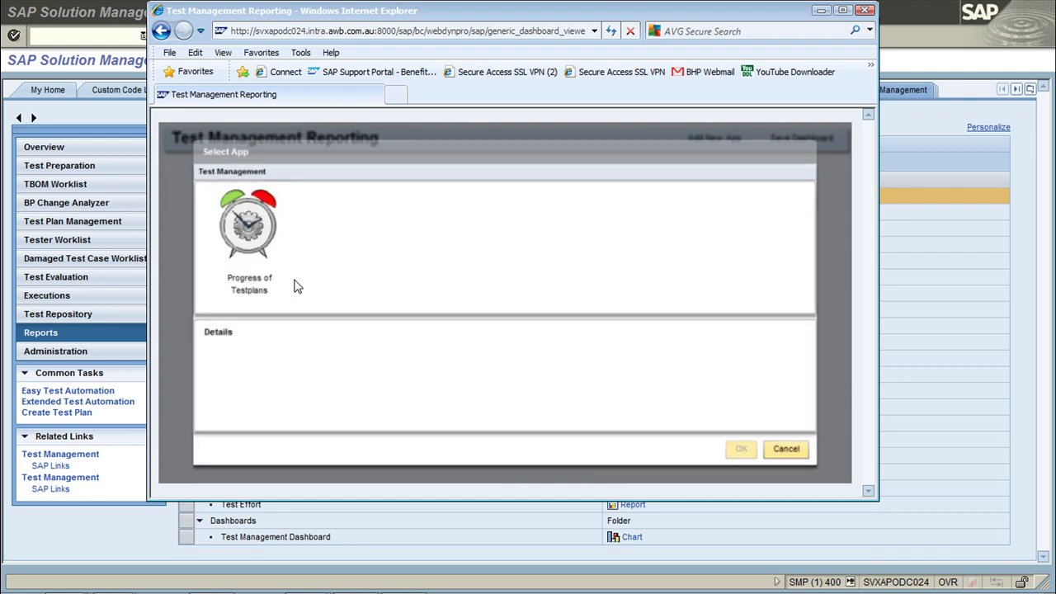
click(249, 247)
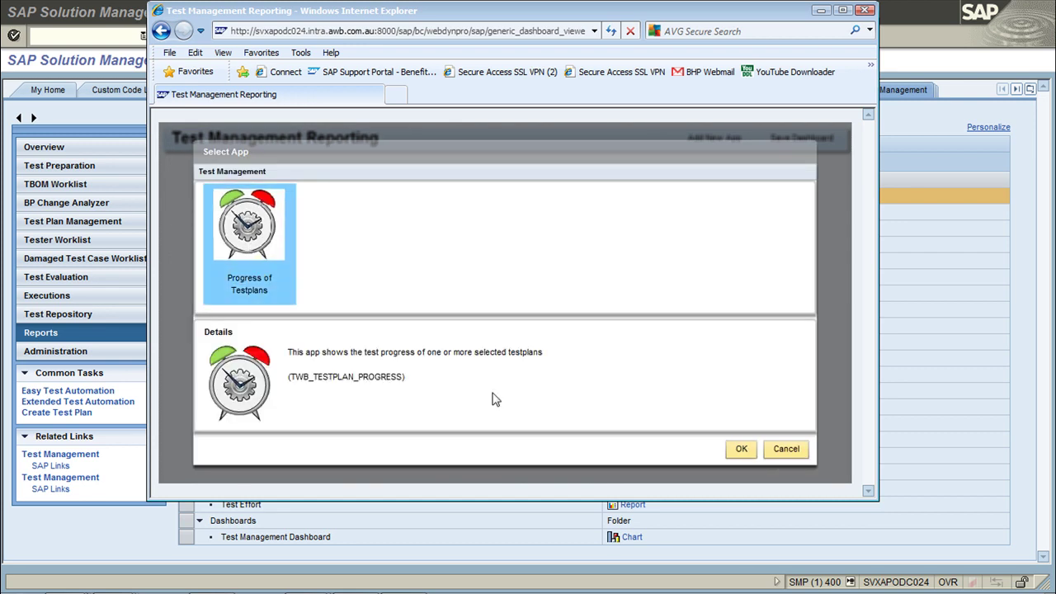
click(742, 449)
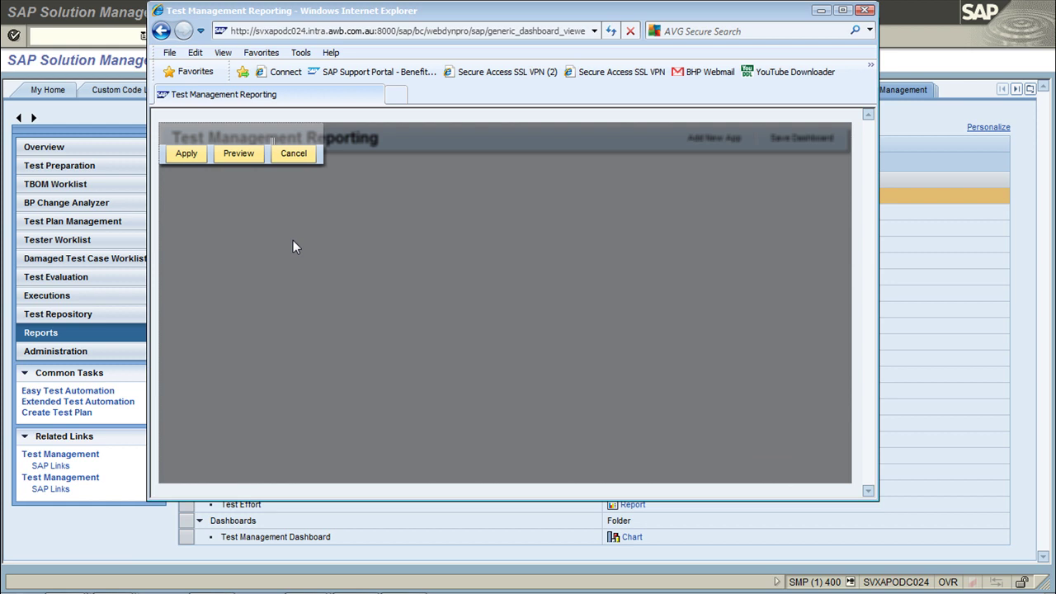
click(237, 155)
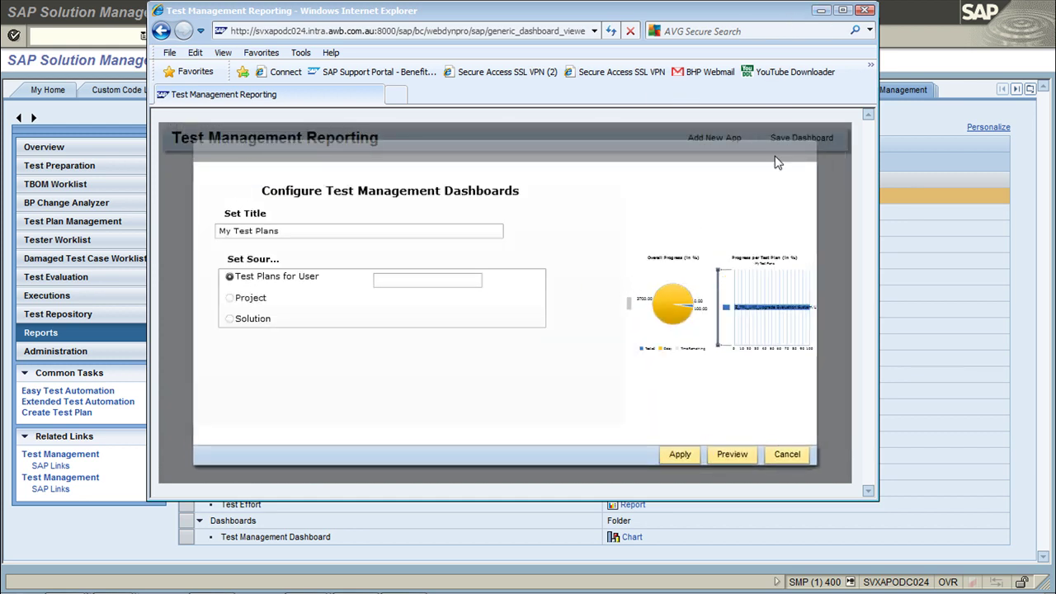
click(689, 459)
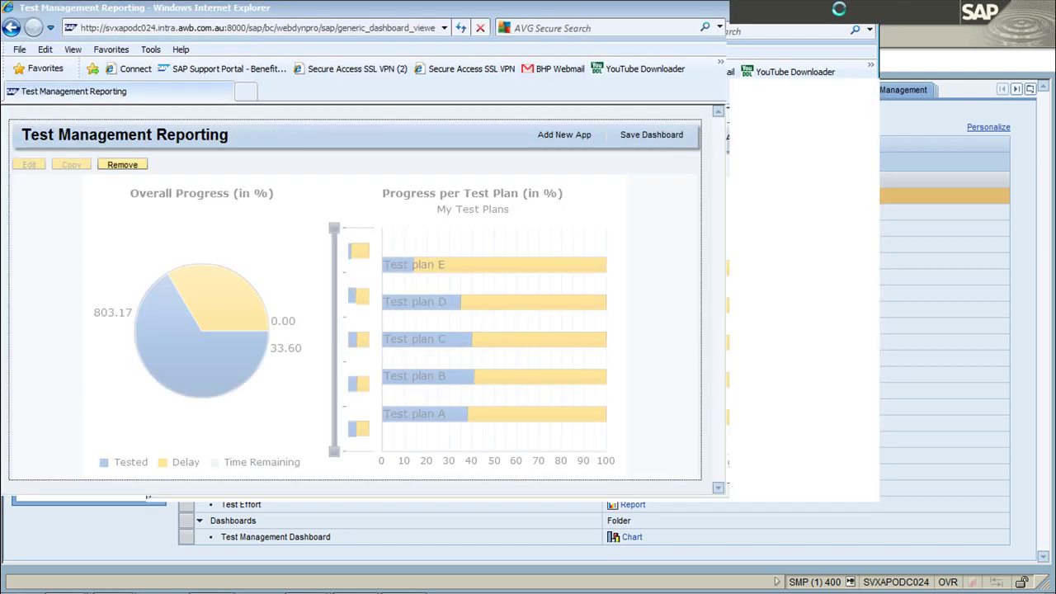
Cancel the app configuration, close the dashboard window and switch to the BI OnDemand sign-in page
click(841, 10)
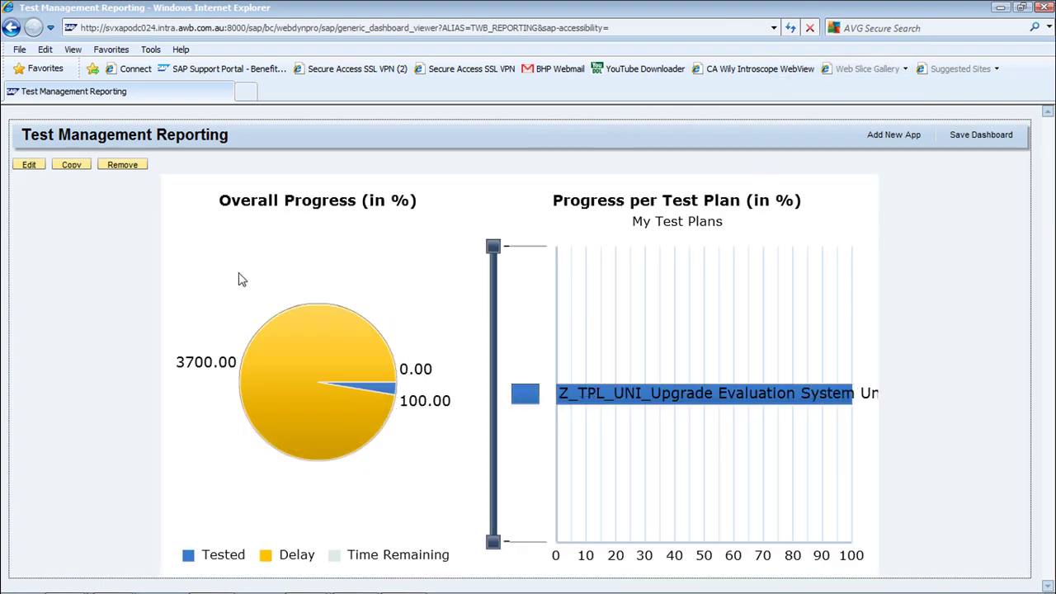
click(29, 165)
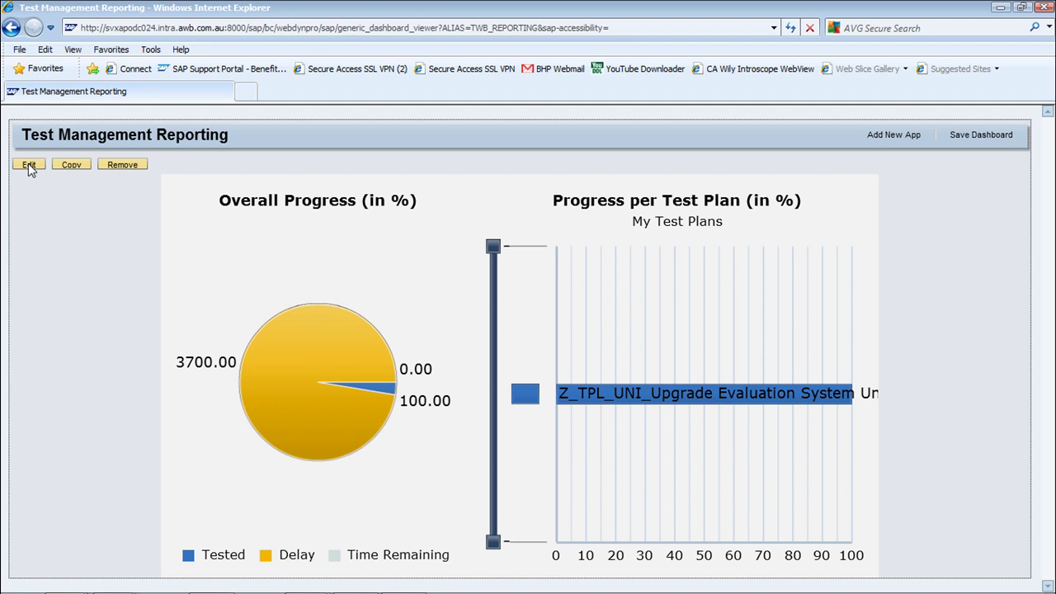
click(28, 164)
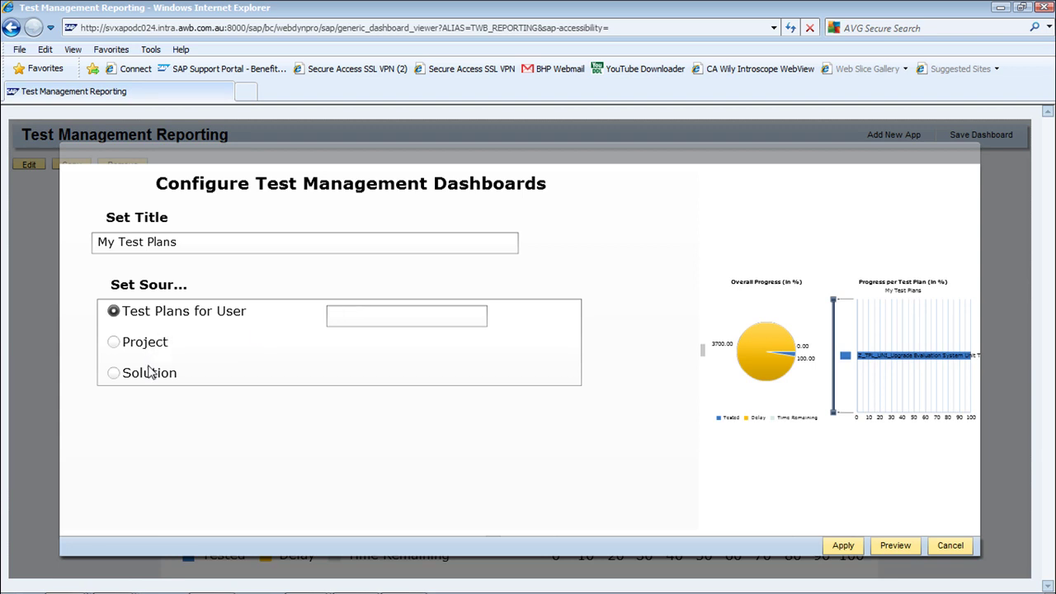
click(950, 545)
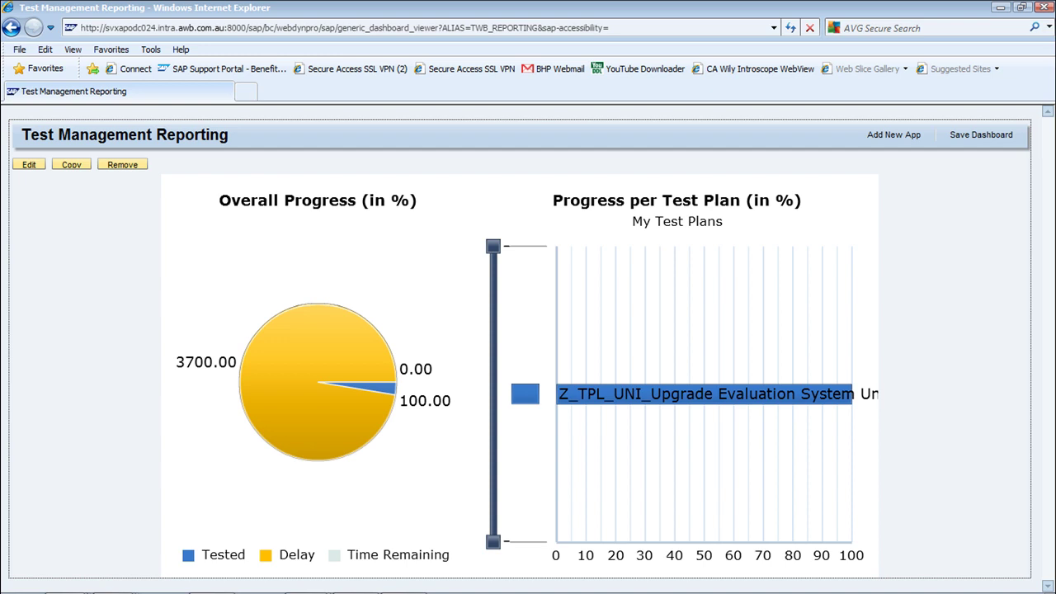
click(1045, 9)
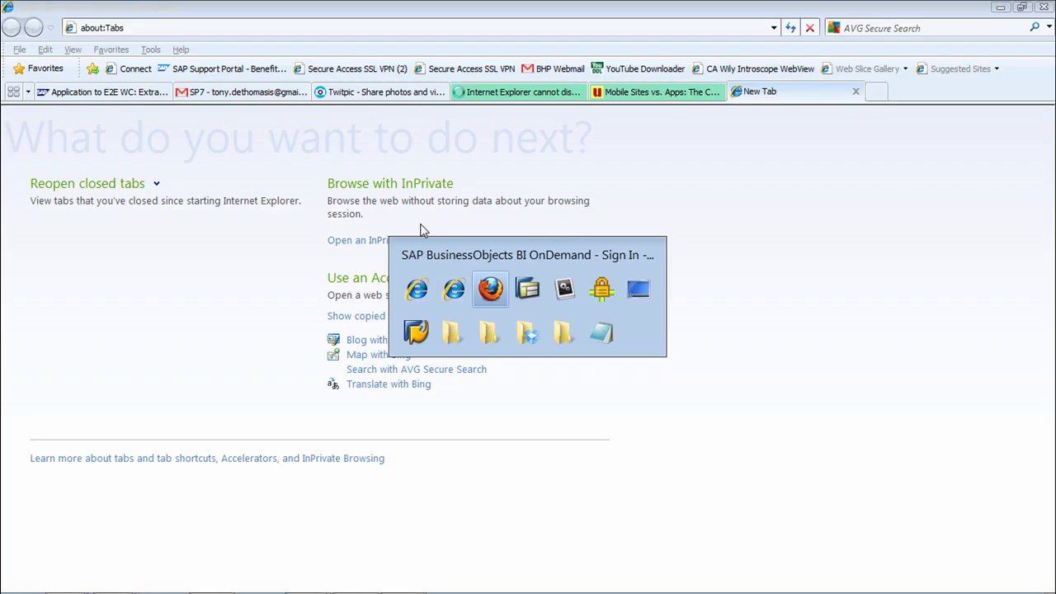
key(alt+Tab)
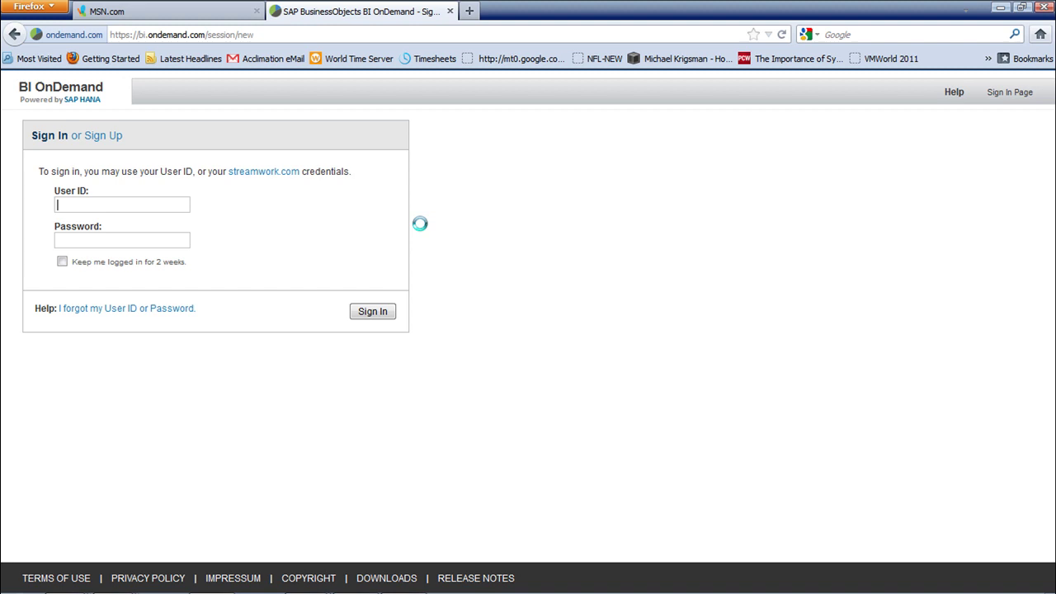
Sign in to BI OnDemand using the saved User ID and password suggestion
text(to)
key(Down)
key(Return)
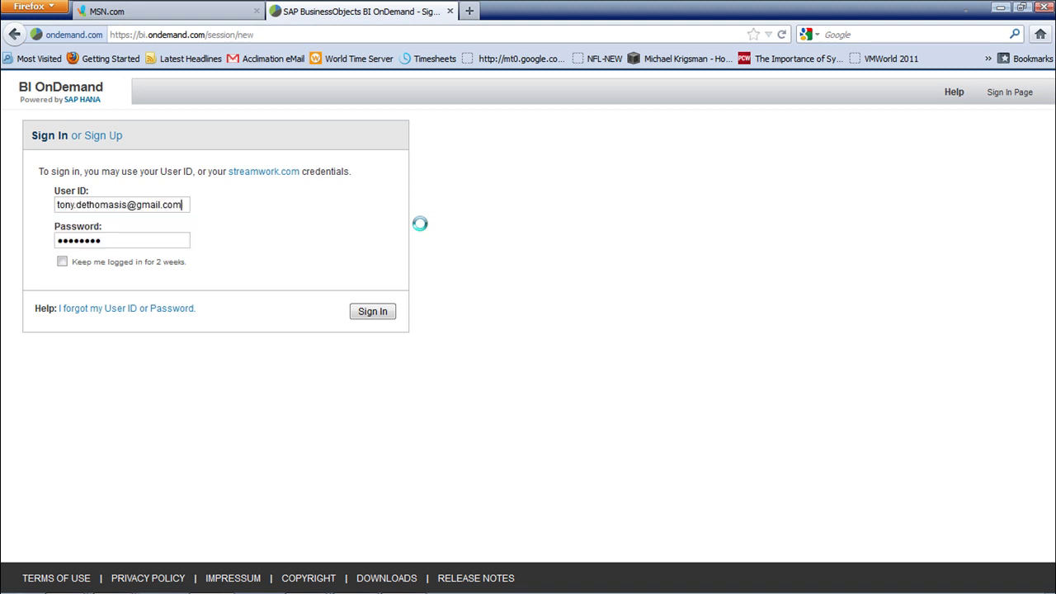
click(372, 312)
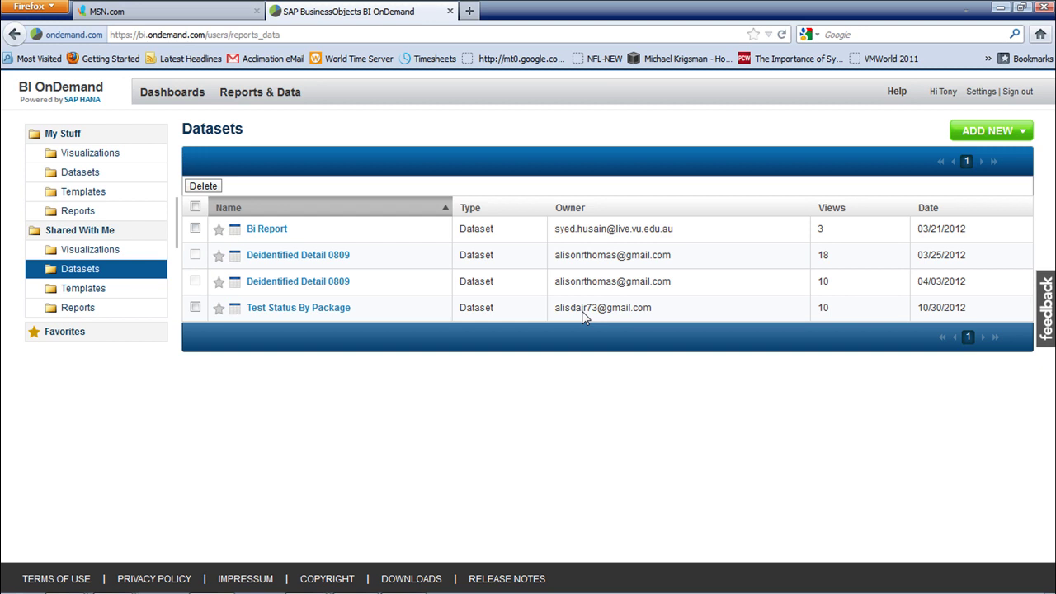
Open the Test Status By Package dataset in its Explore view
click(301, 309)
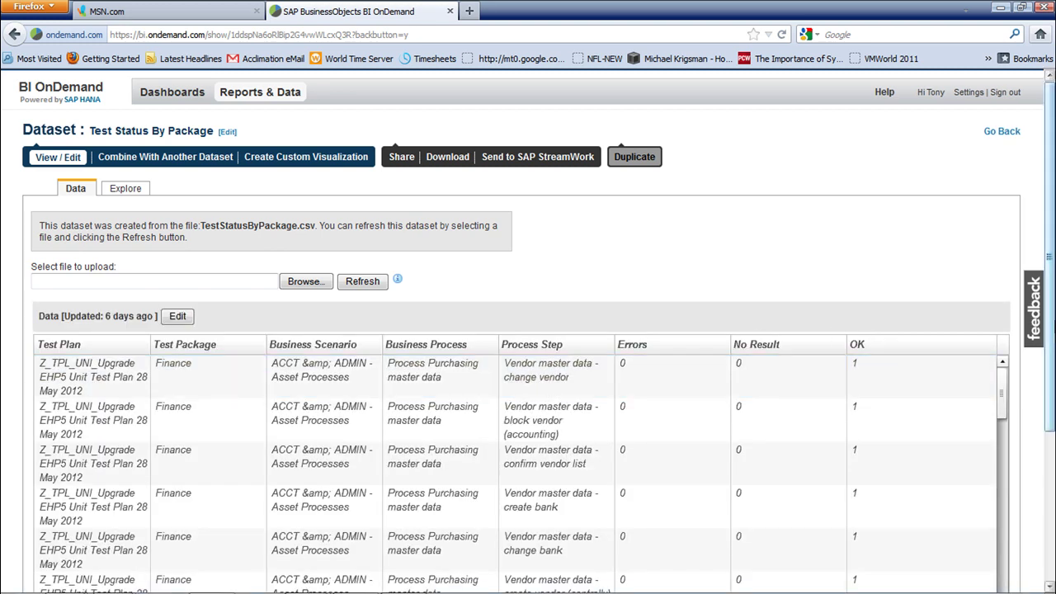
mouse_move(1053, 332)
mouse_down()
mouse_move(1053, 446)
mouse_move(1053, 334)
mouse_up()
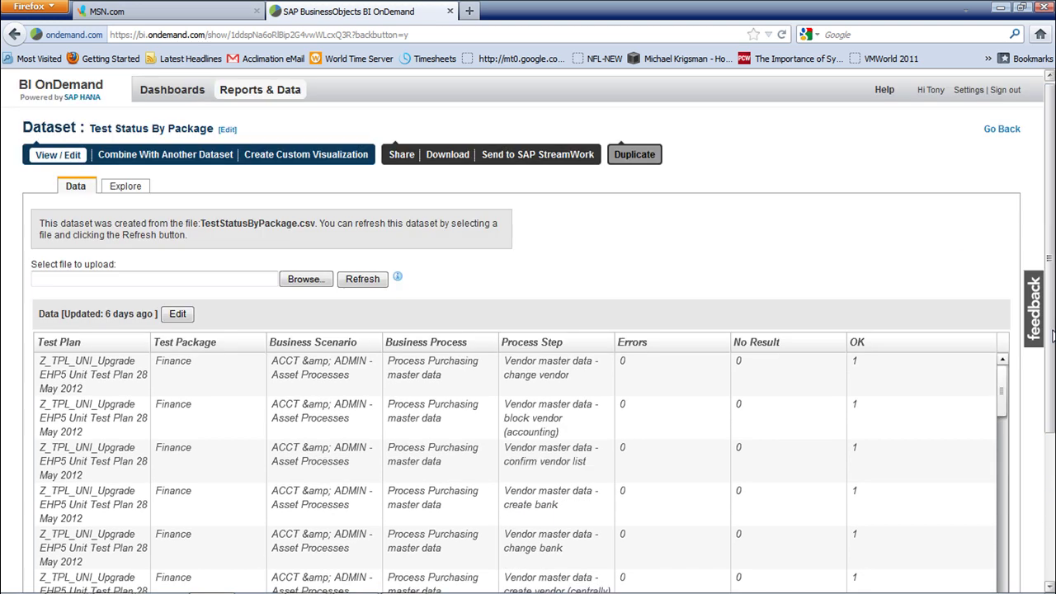
click(125, 186)
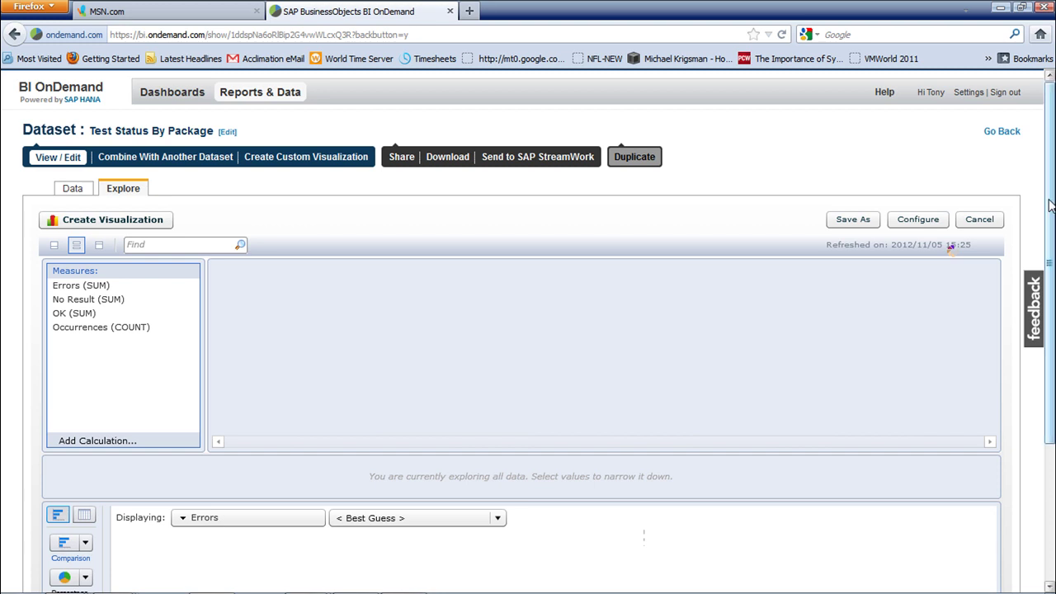
Add OK and No Result alongside Errors as charted measures per test package
scroll(1049, 205, down, 4)
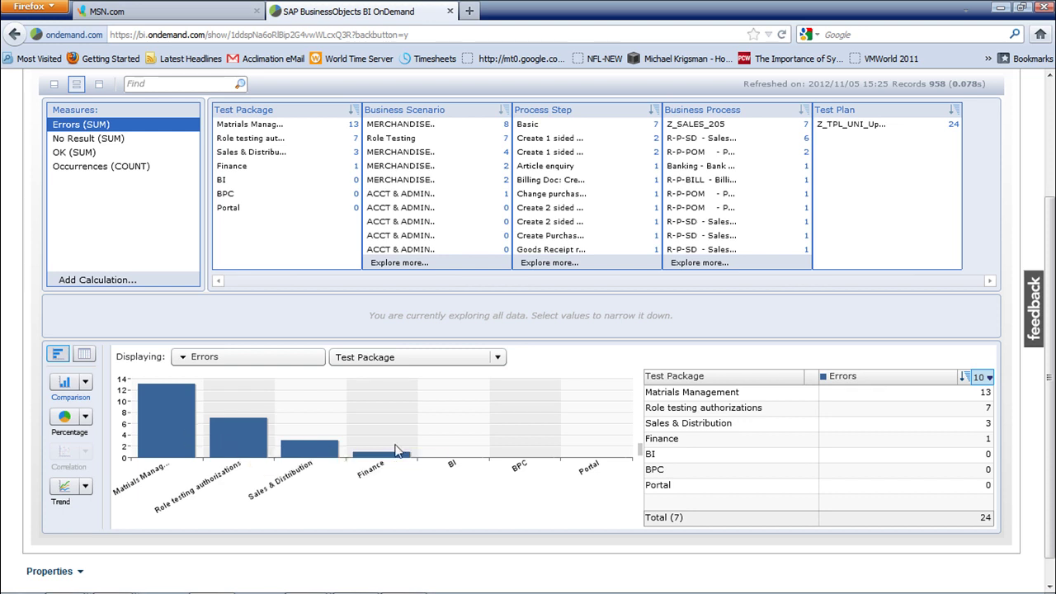
click(183, 360)
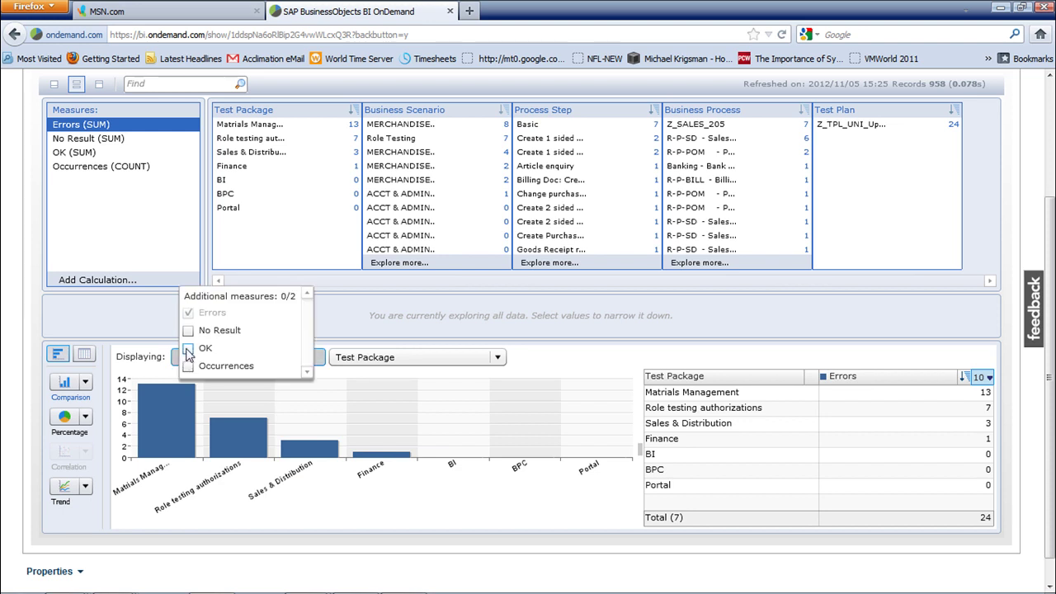
click(188, 348)
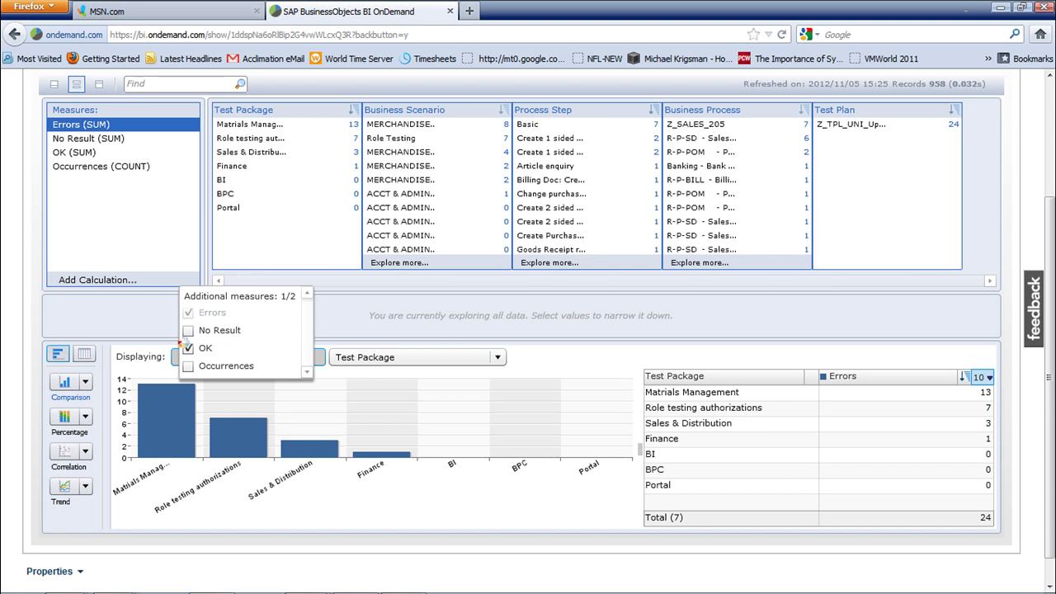
click(188, 330)
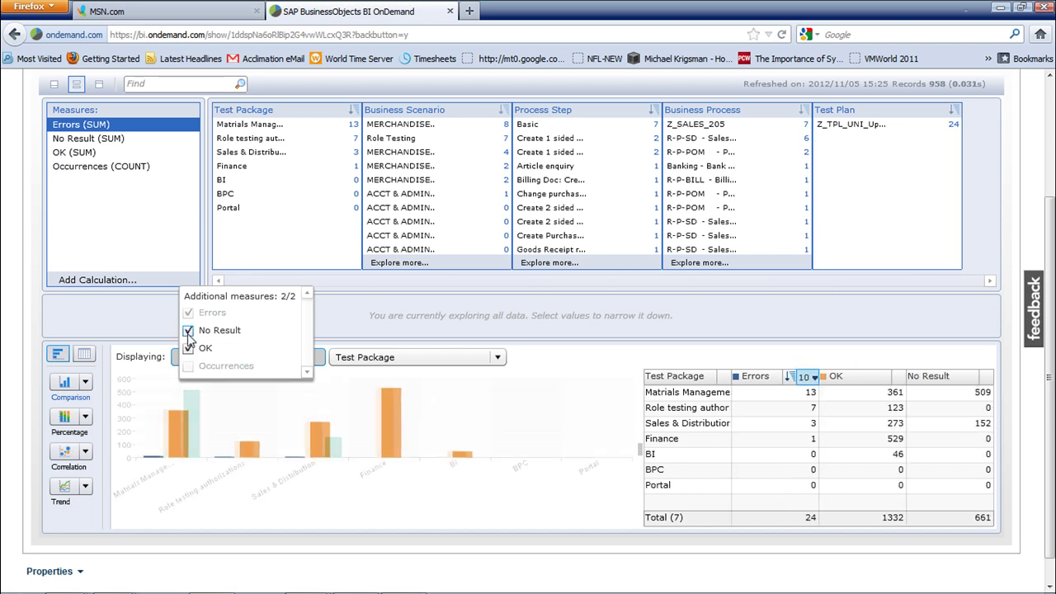
click(88, 420)
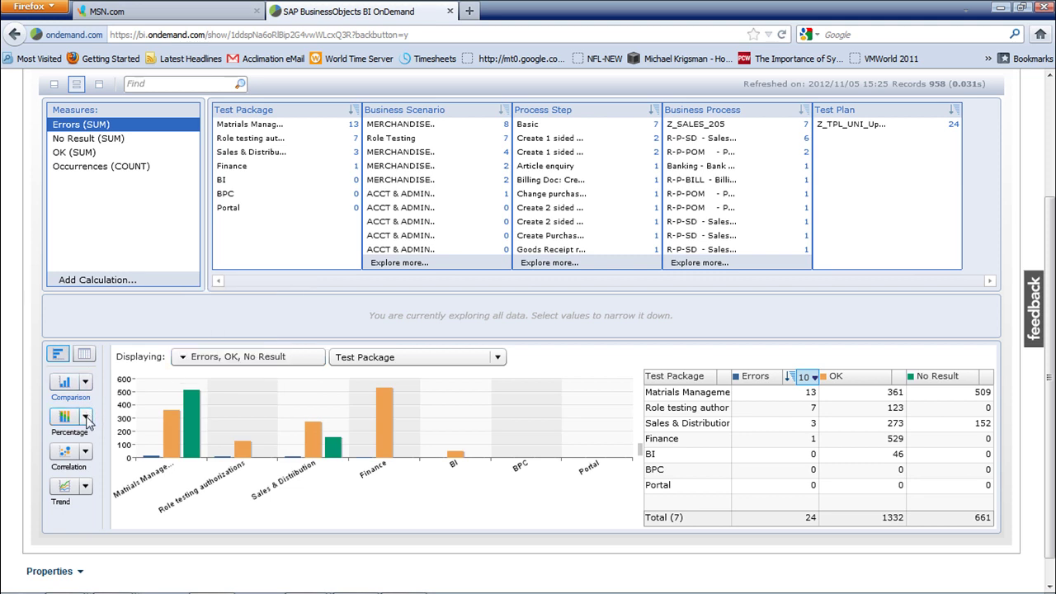
click(86, 419)
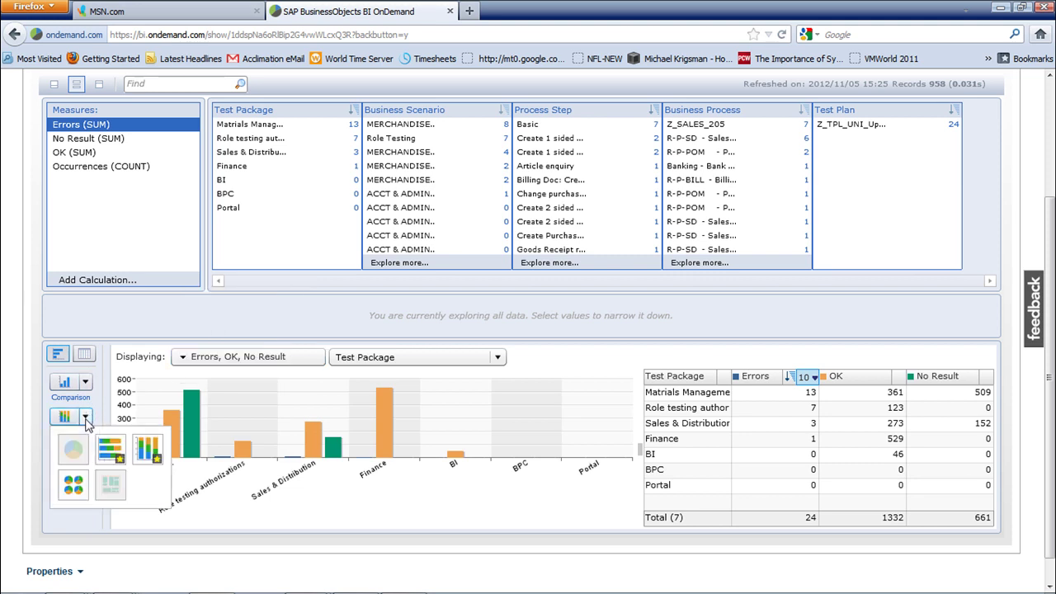
Show horizontal percentage stacked bars and read each package's values, e.g. Sales & Distribution 63.79% OK
click(109, 448)
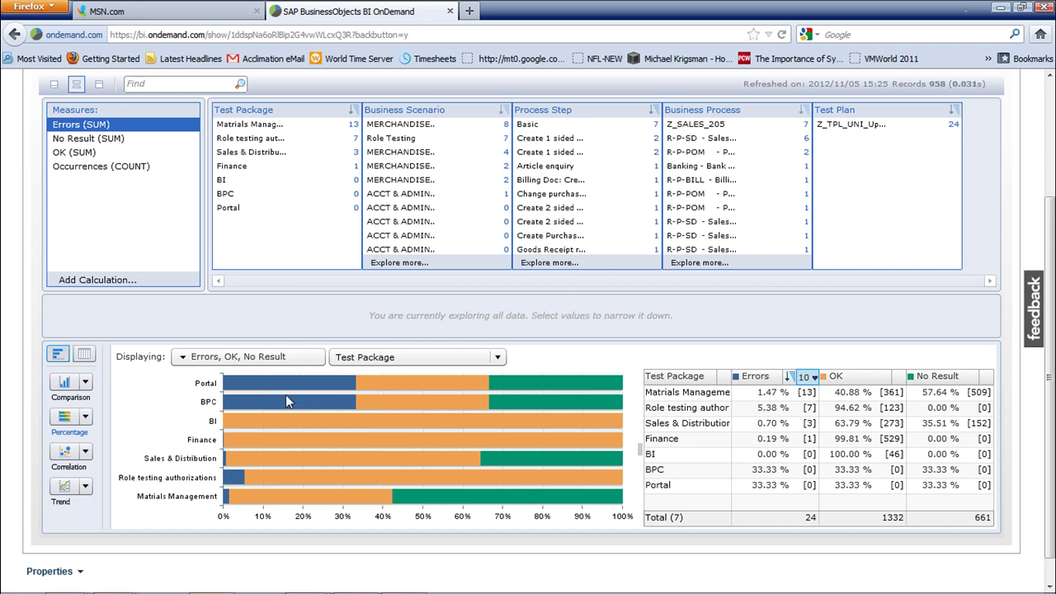
mouse_move(270, 433)
mouse_move(554, 467)
mouse_move(357, 505)
mouse_move(224, 457)
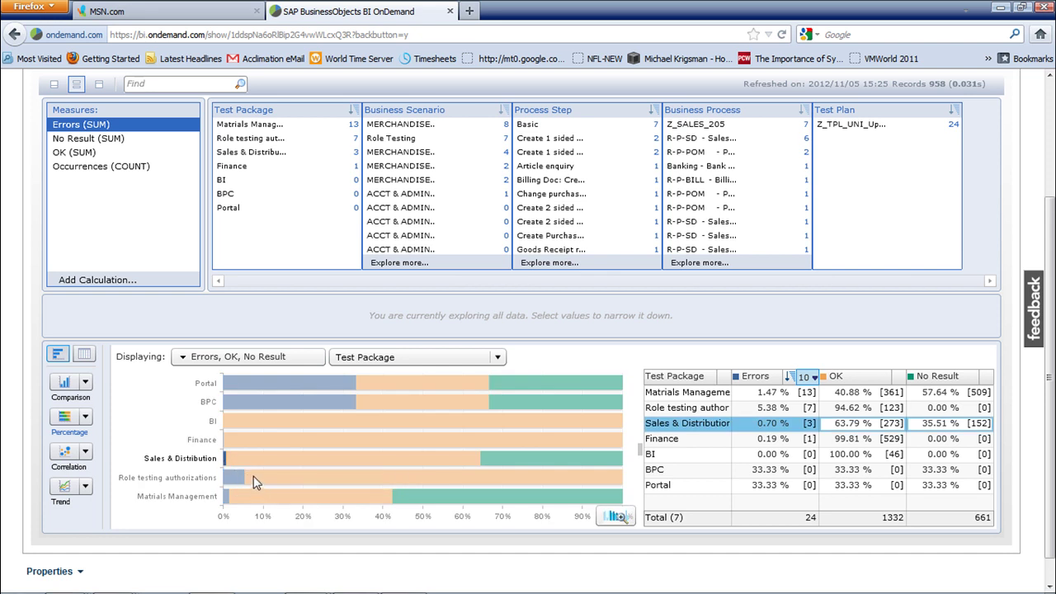
Break the chart down by Process Step and inspect the Goods Receipt, Article enquiry and Change purchase order bars
click(497, 357)
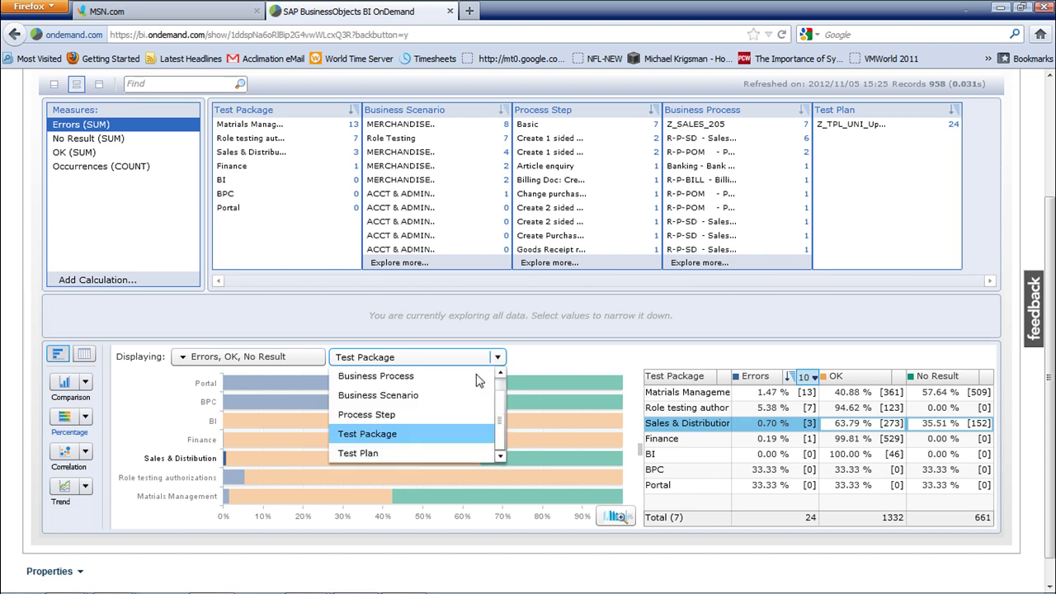
click(428, 416)
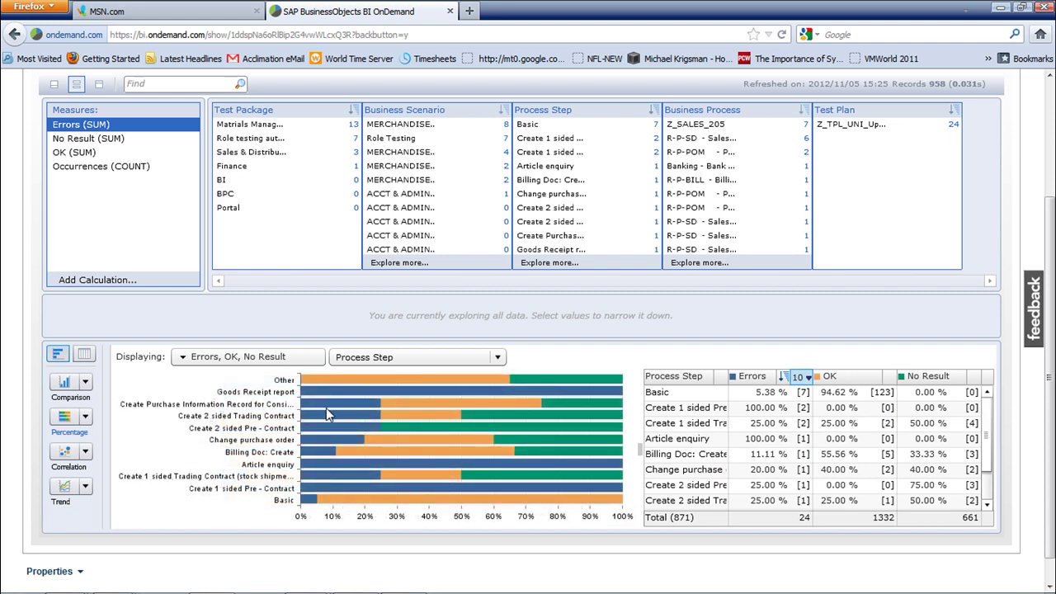
click(284, 396)
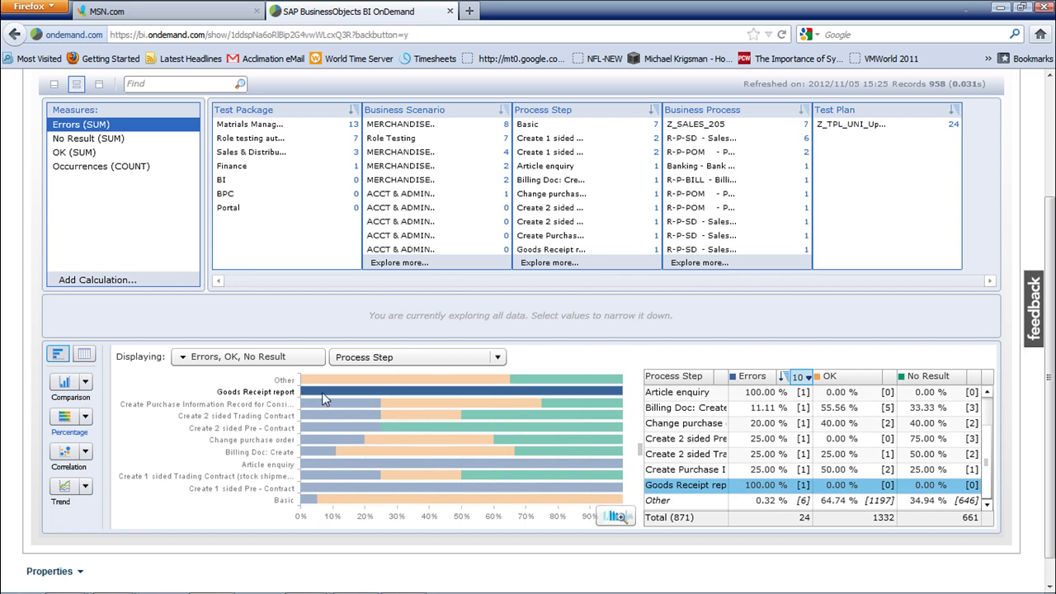
click(311, 466)
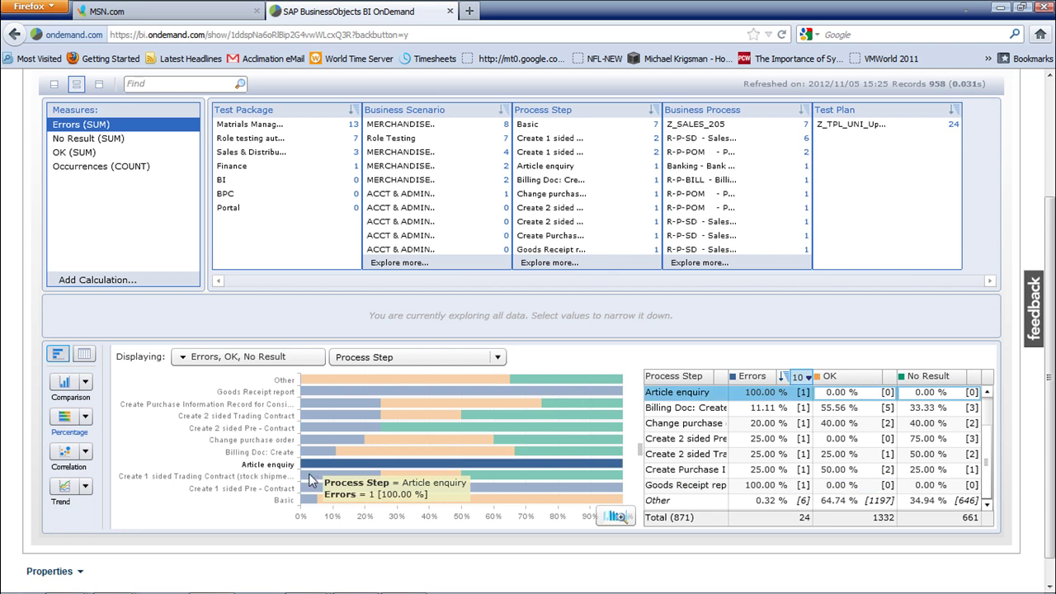
click(309, 439)
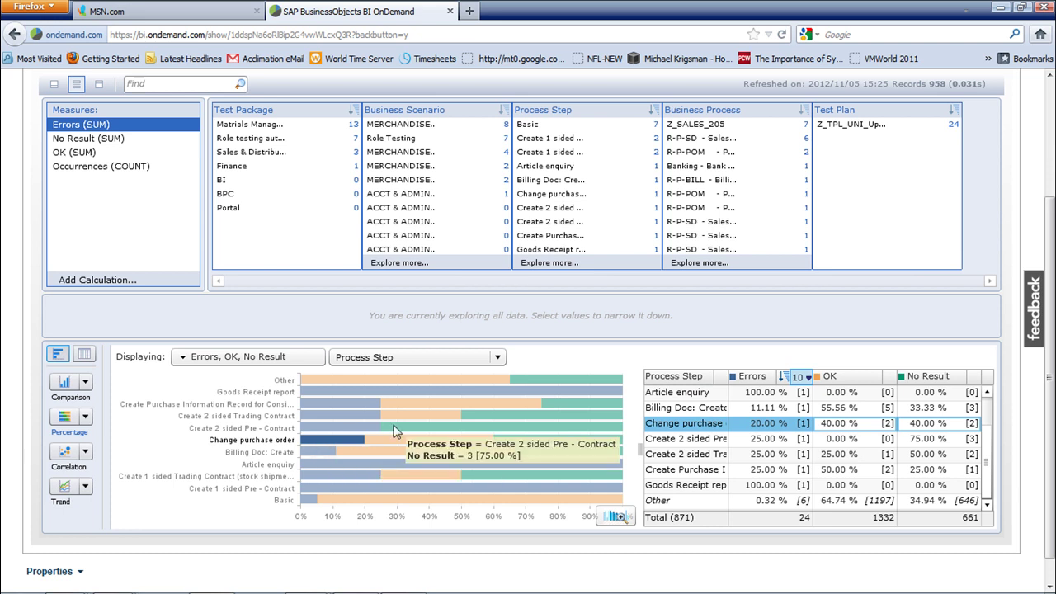
click(497, 360)
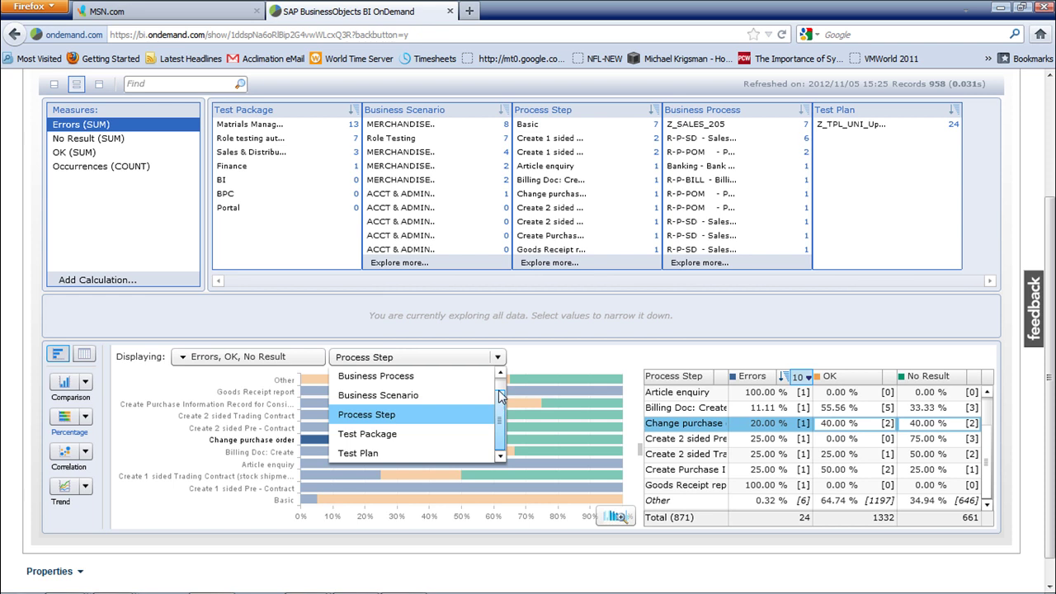
scroll(501, 397, up, 1)
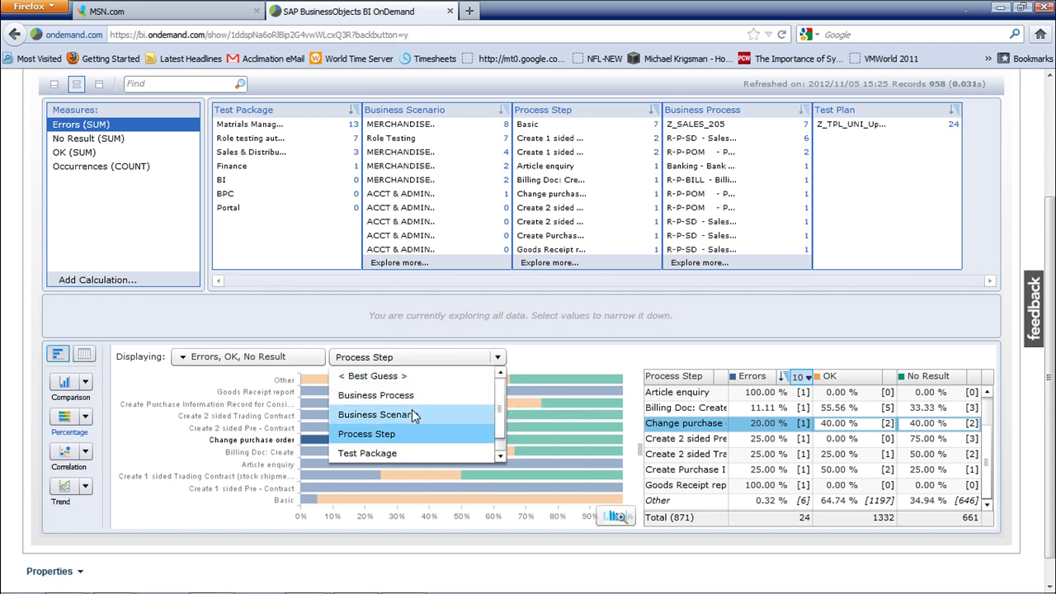
click(500, 456)
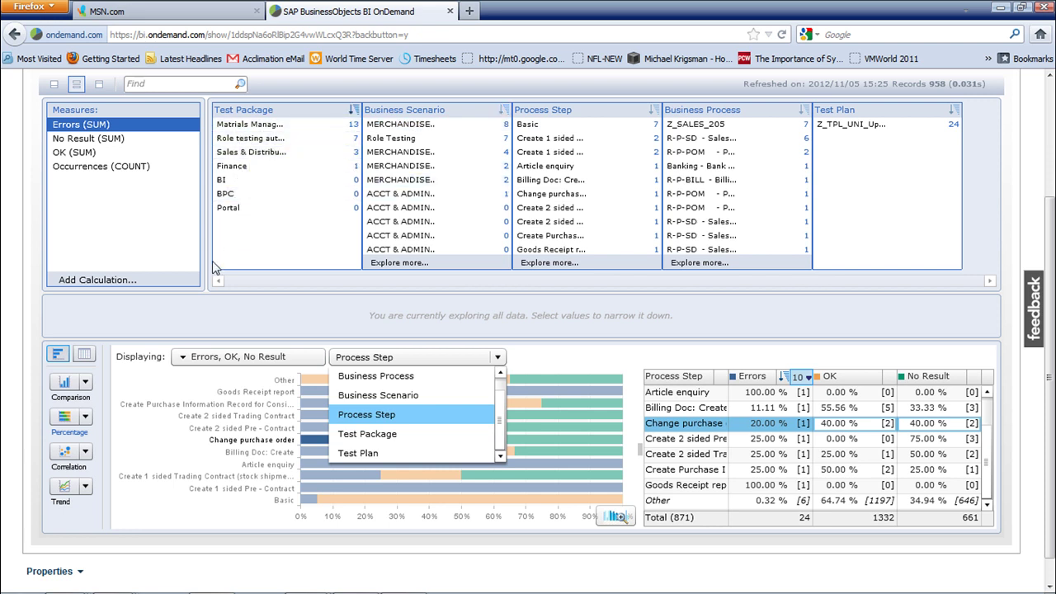
click(86, 417)
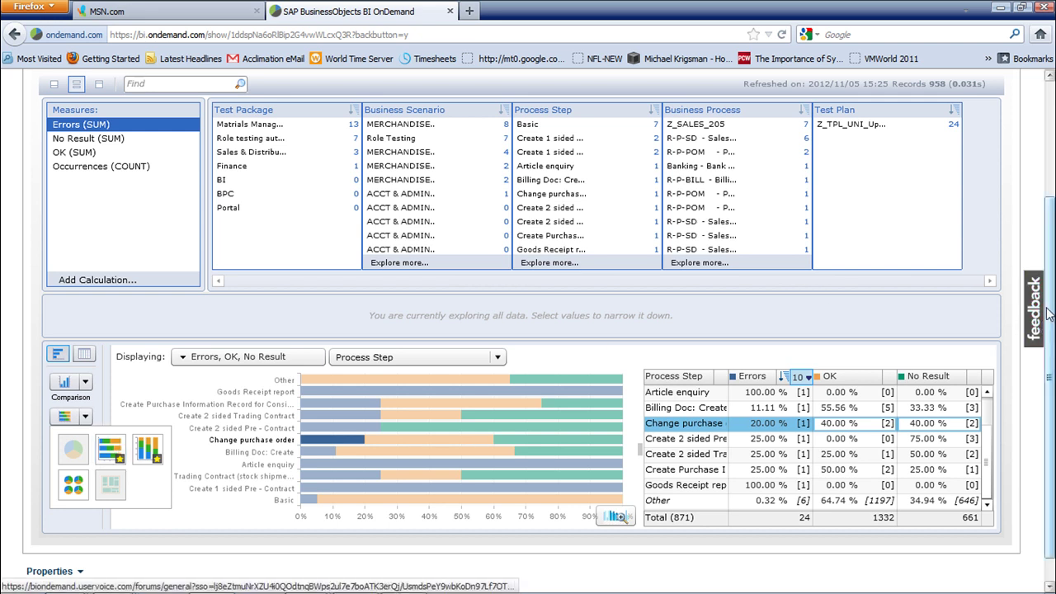
scroll(1050, 313, up, 3)
scroll(1049, 314, up, 1)
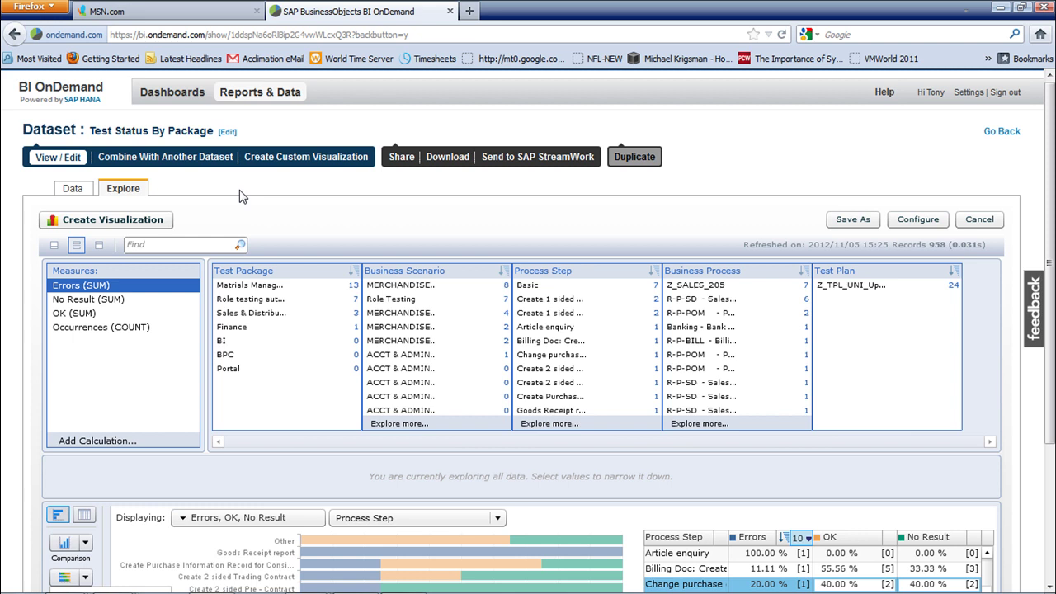
drag(1051, 248, 1049, 400)
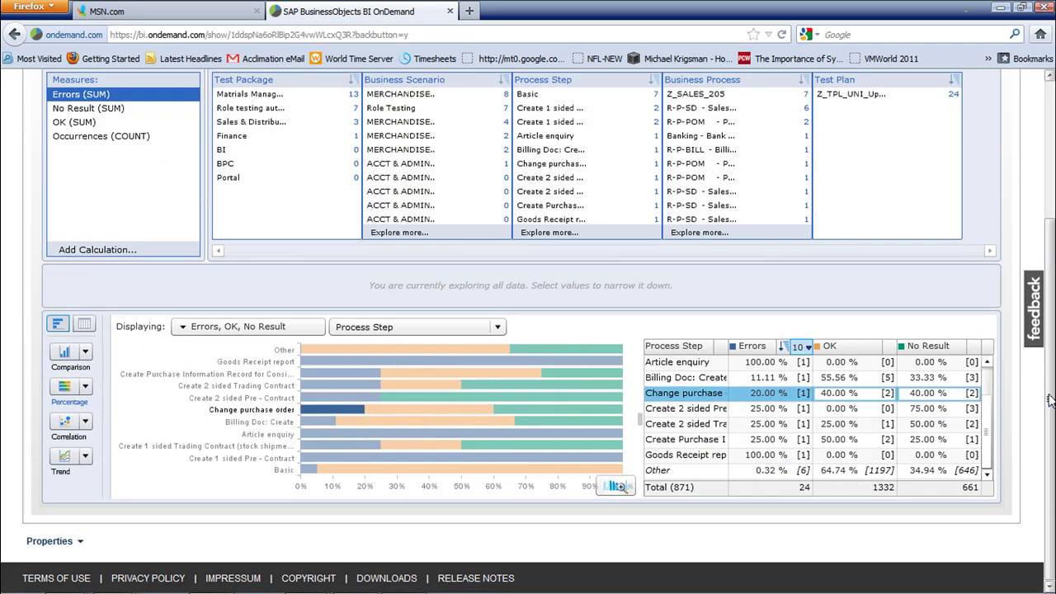
drag(1049, 400, 1049, 270)
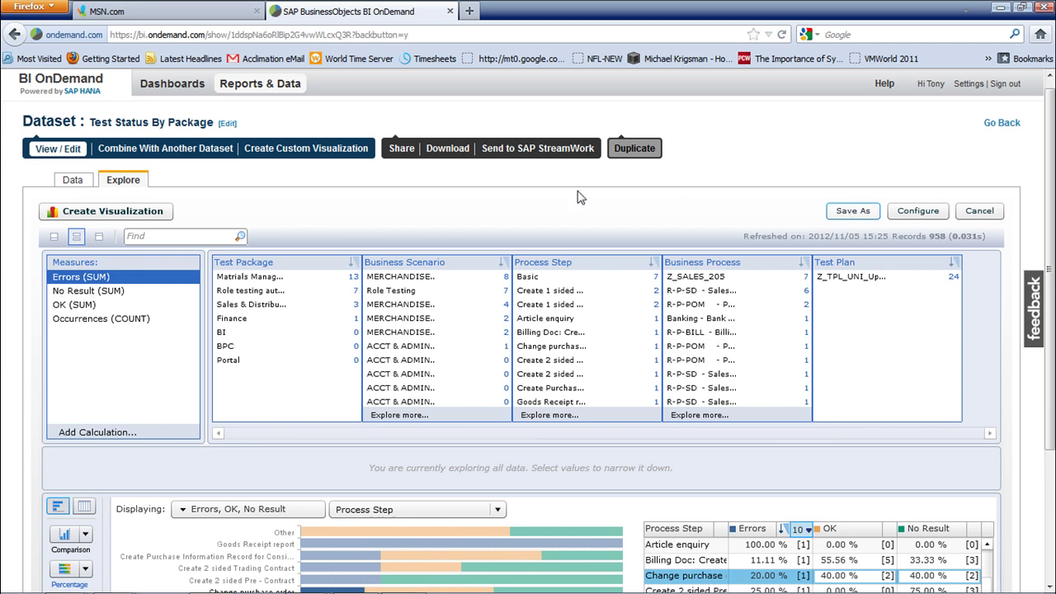
Open the sharing page for the Test Status By Package dataset, then go to Dashboards
click(402, 149)
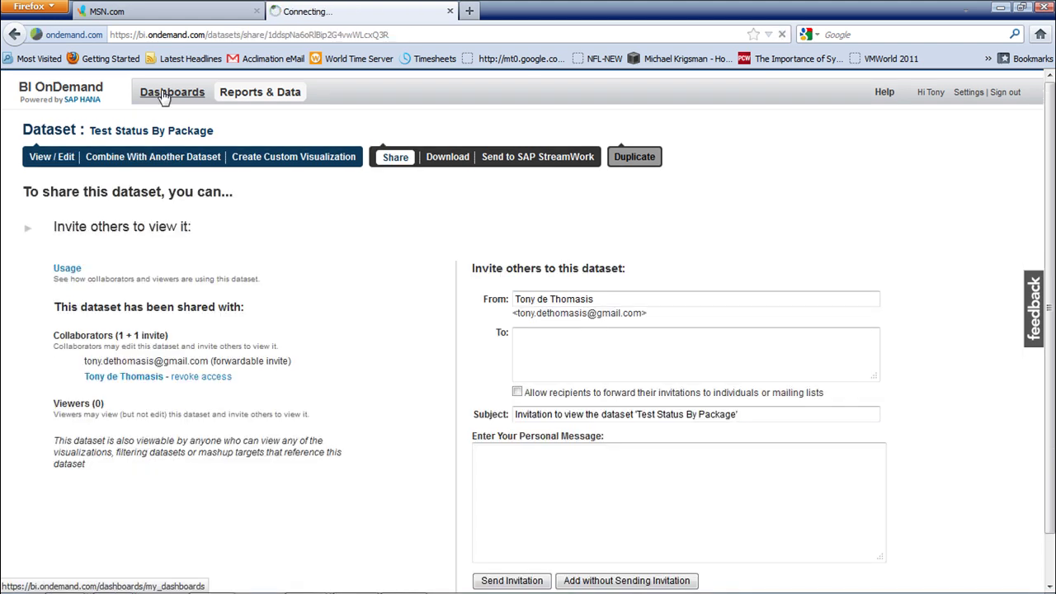
click(165, 94)
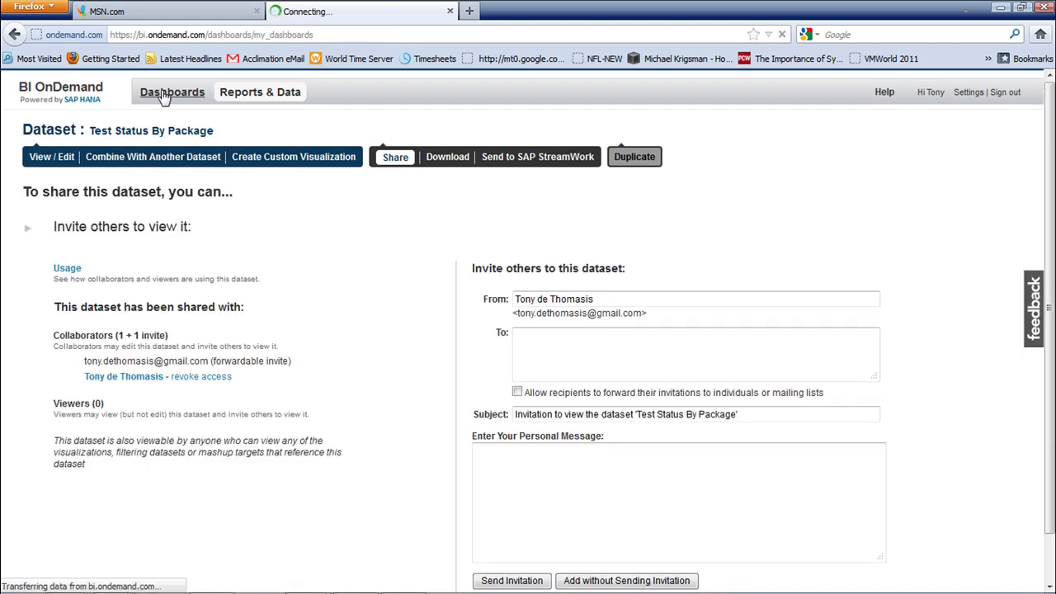